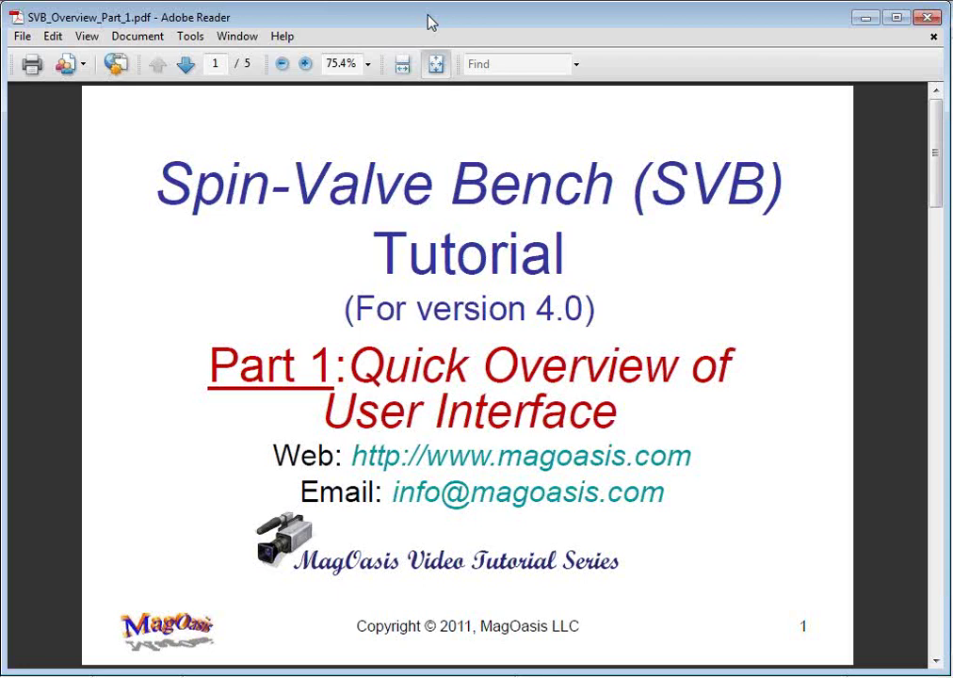
- Advance the tutorial PDF past the title slide to slide 2
key("Page_Down")
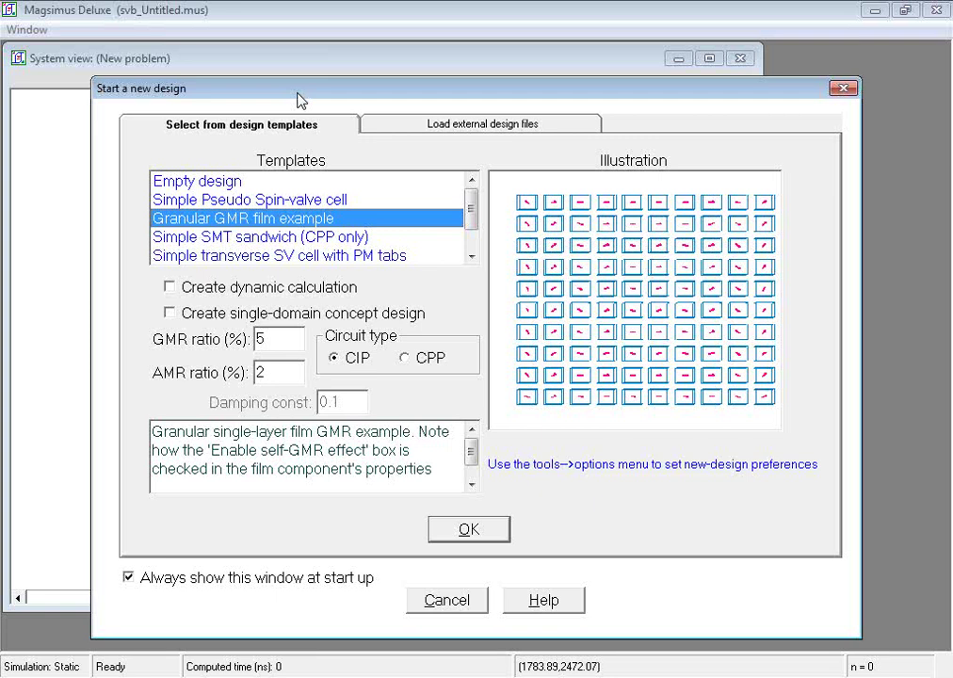
- Preview the Empty design, Simple Pseudo Spin-valve cell and Simple SMT sandwich (CPP only) templates
left_click(194, 185)
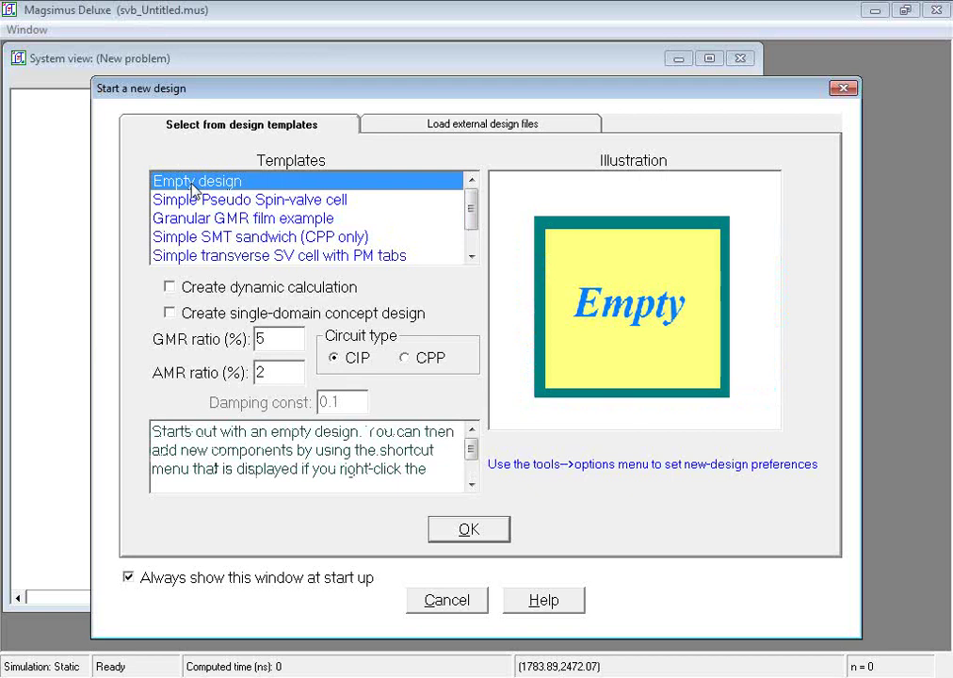
left_click(177, 200)
left_click(225, 238)
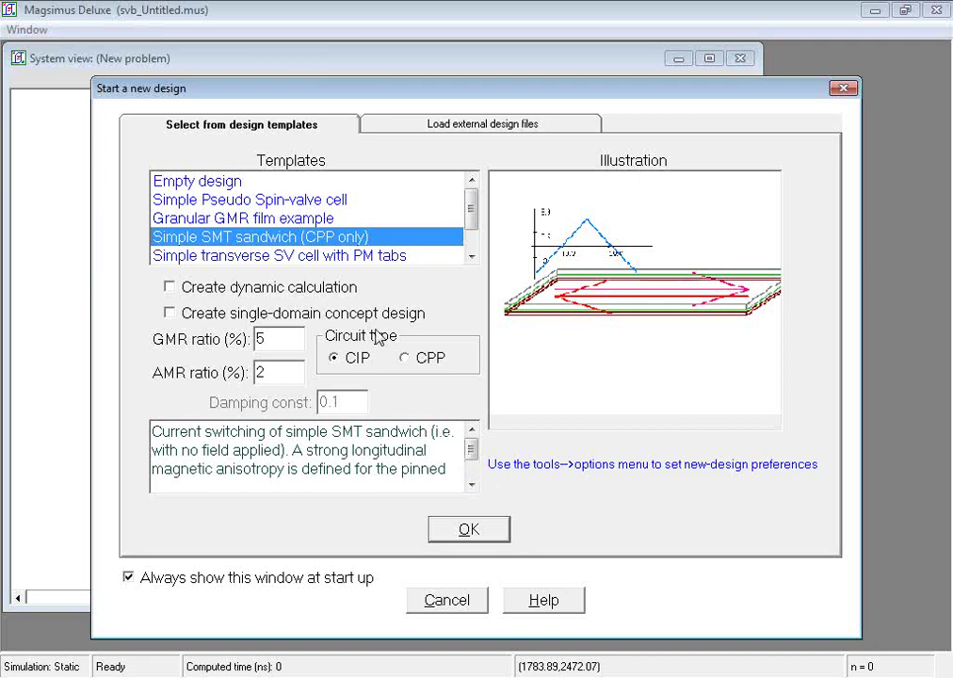
- Create a single-domain concept design from the Simple Pseudo Spin-valve cell template
left_click(264, 202)
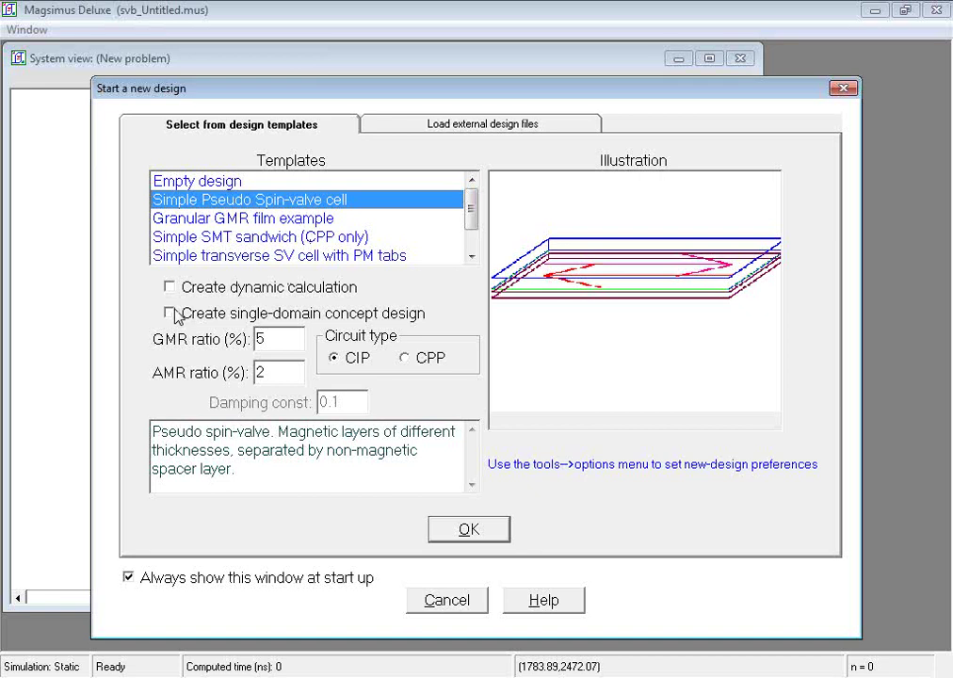
left_click(171, 314)
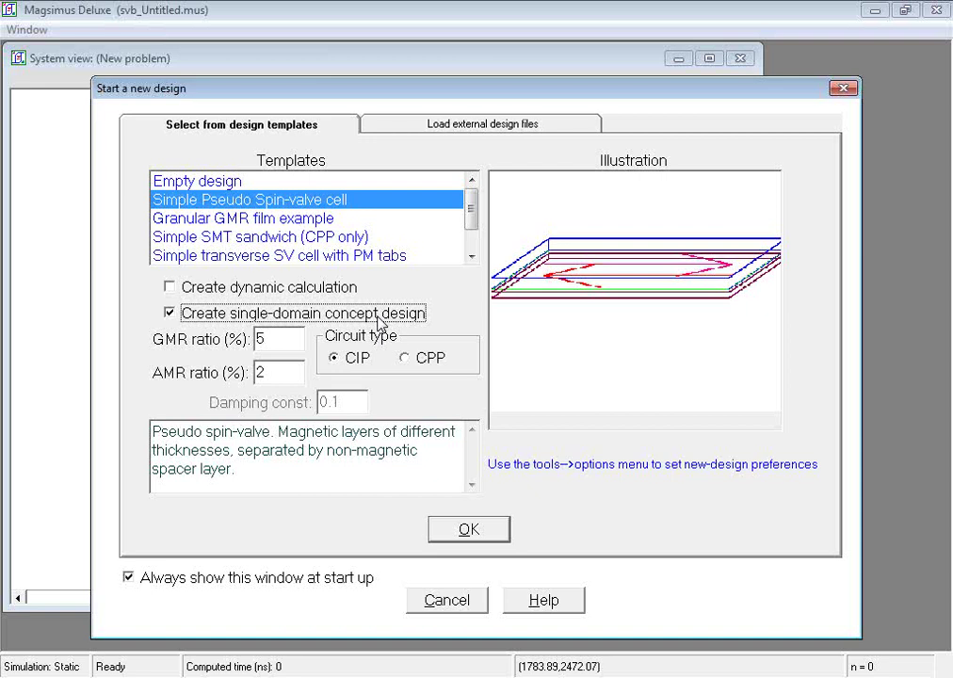
left_click(470, 530)
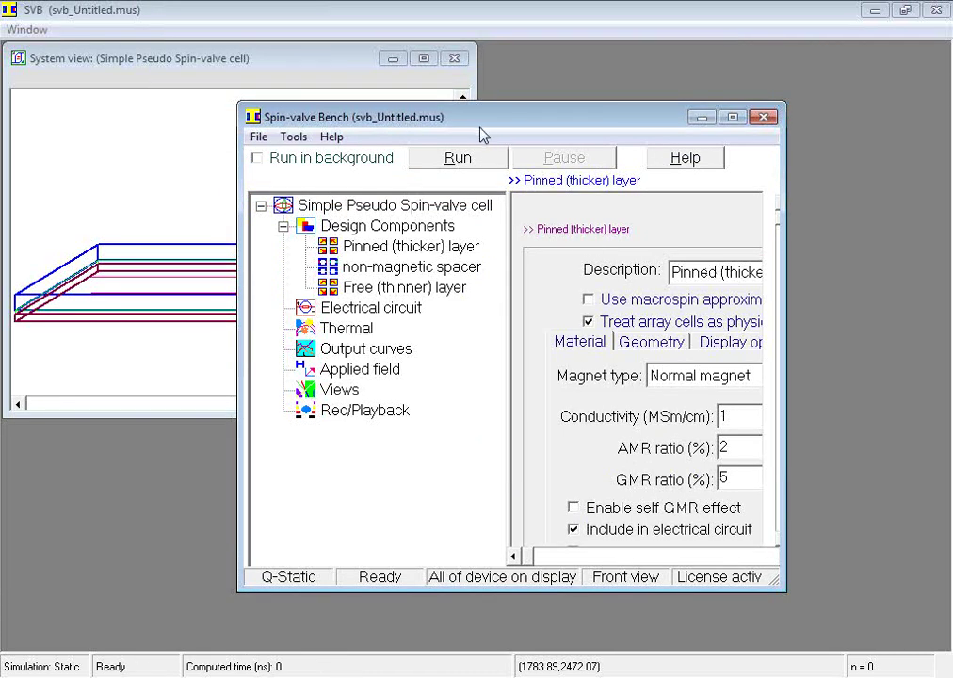
- Bring the cell's 3D system view forward and reposition the design editor beside it
left_click_drag(482, 130, 639, 174)
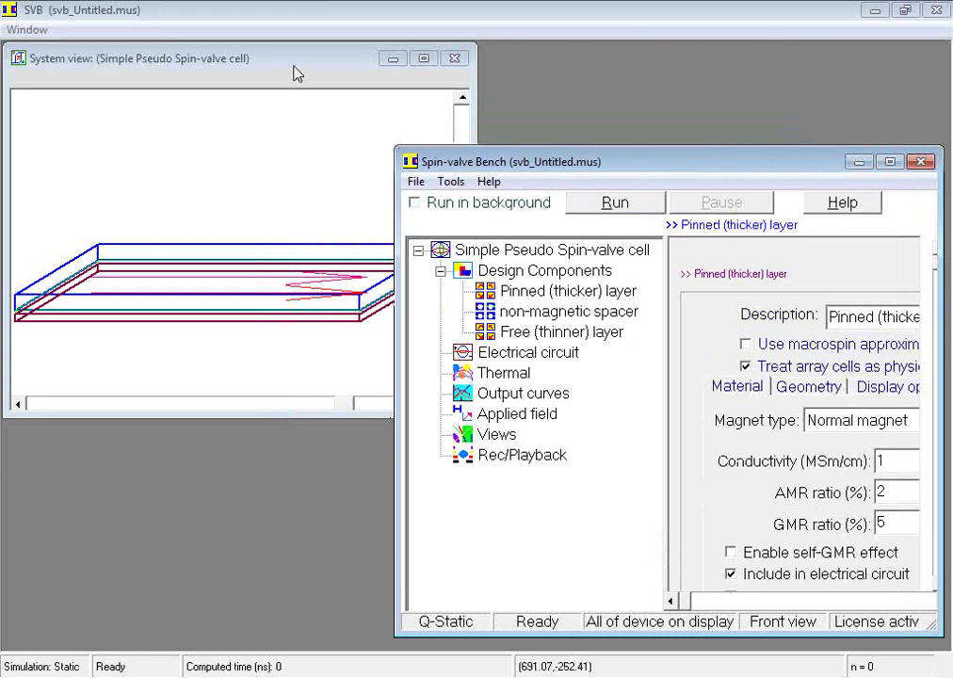
left_click(224, 63)
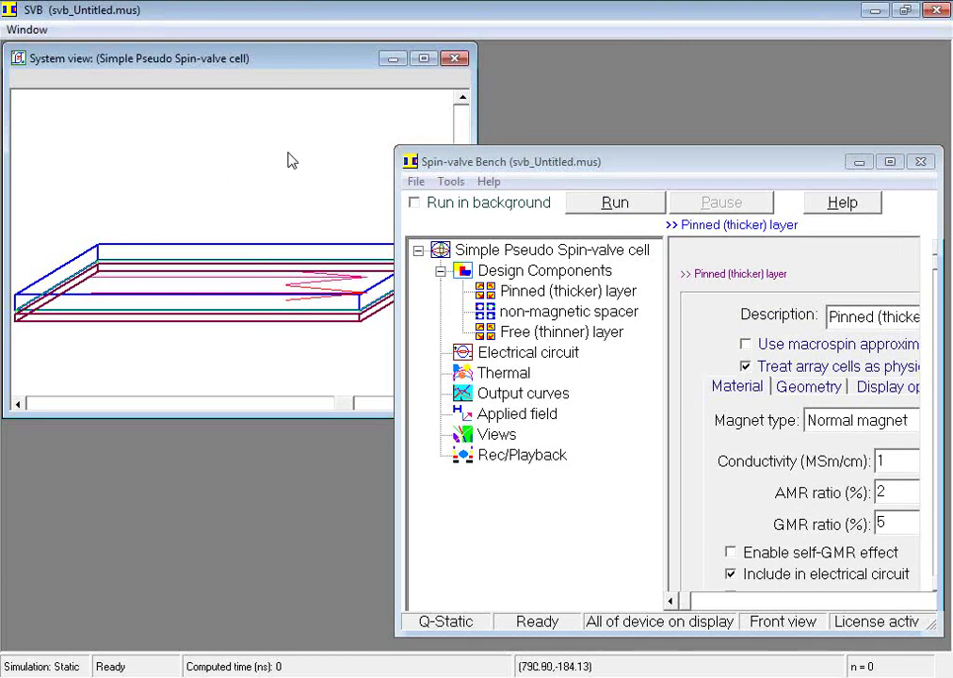
left_click_drag(606, 166, 441, 126)
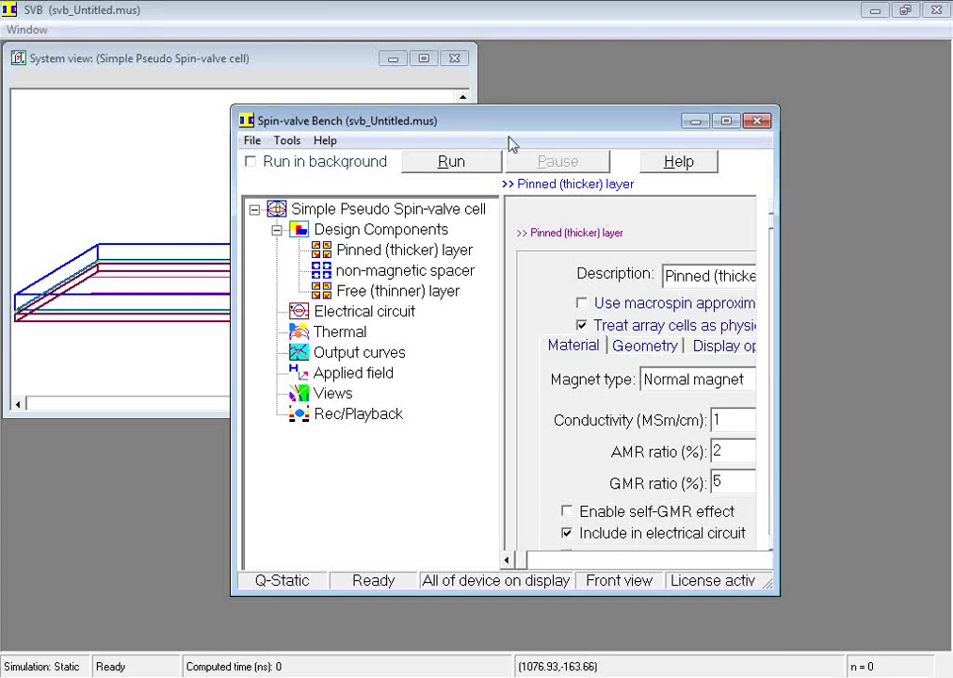
left_click_drag(506, 127, 579, 129)
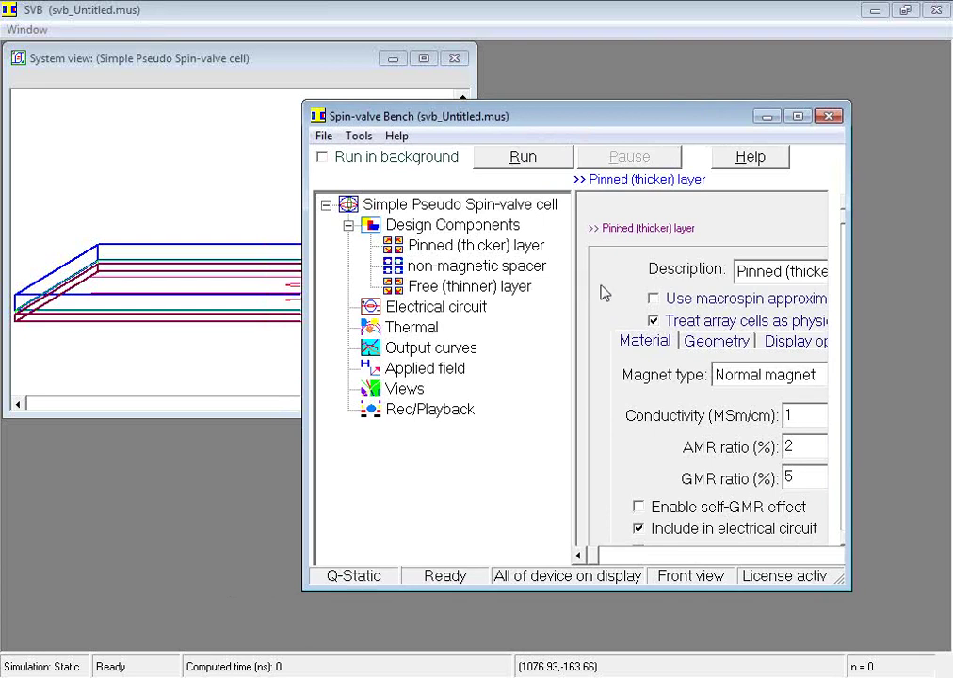
- Run and pause the simulation, then arrange windows to show the Transfer and Magnetization curves
left_click(524, 158)
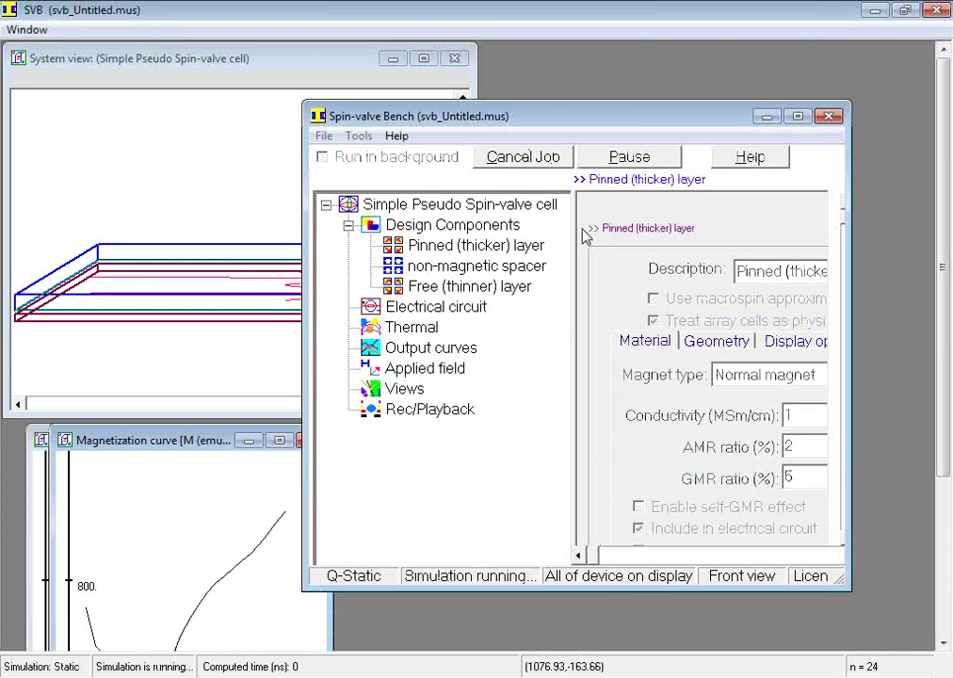
left_click(629, 160)
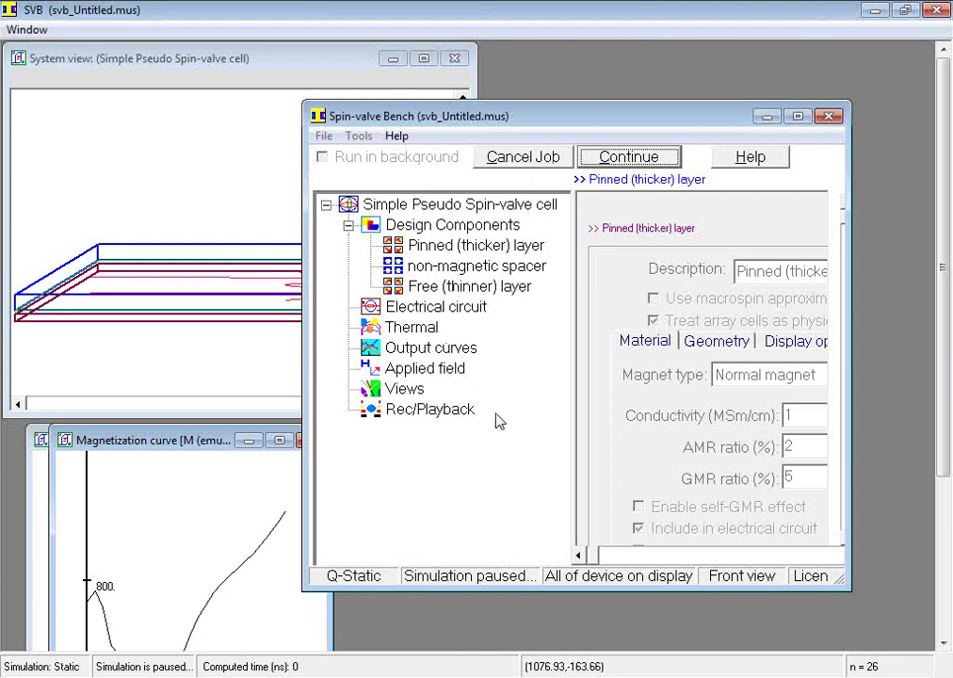
left_click_drag(540, 118, 621, 119)
left_click_drag(218, 441, 320, 449)
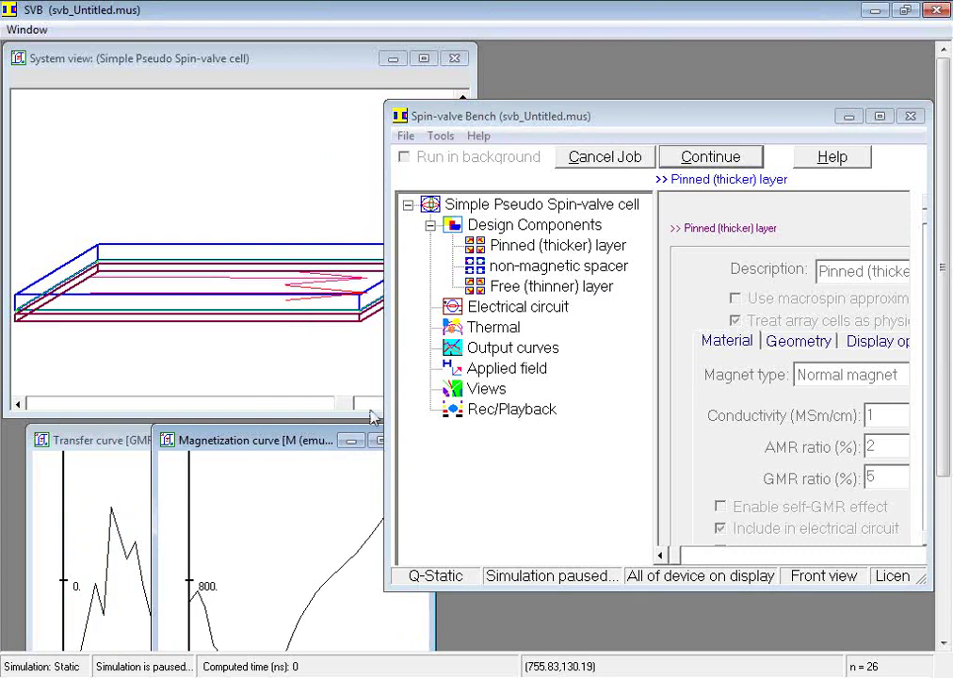
- Continue the paused simulation until it completes and the status reads Ready
left_click(709, 161)
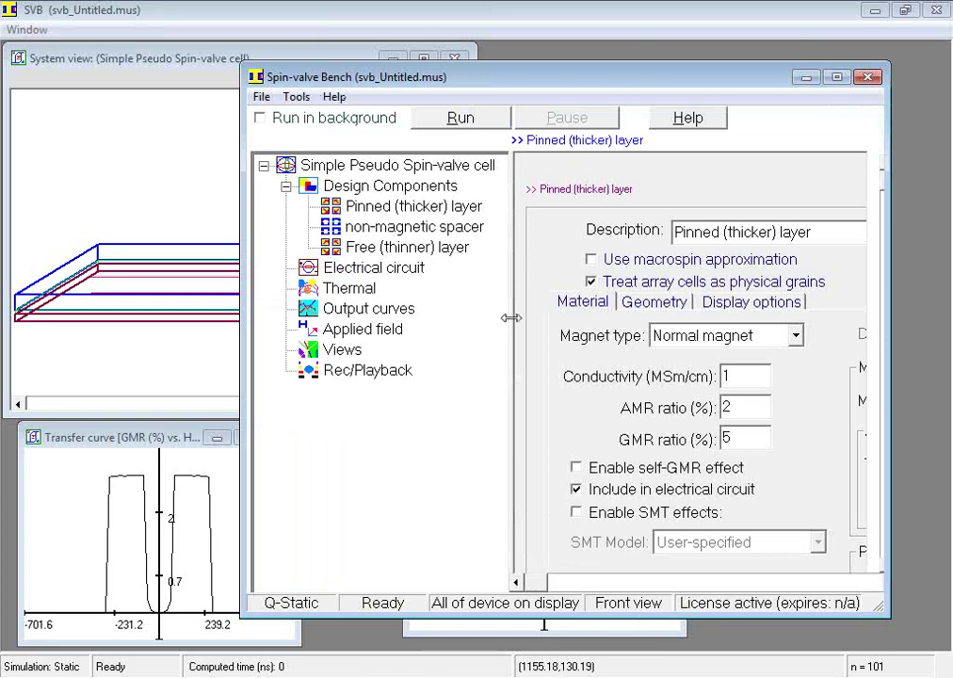
- Widen the properties panel to show more of the pinned layer's material fields
mouse_move(510, 317)
left_mouse_down()
mouse_move(429, 321)
mouse_move(511, 315)
left_mouse_up()
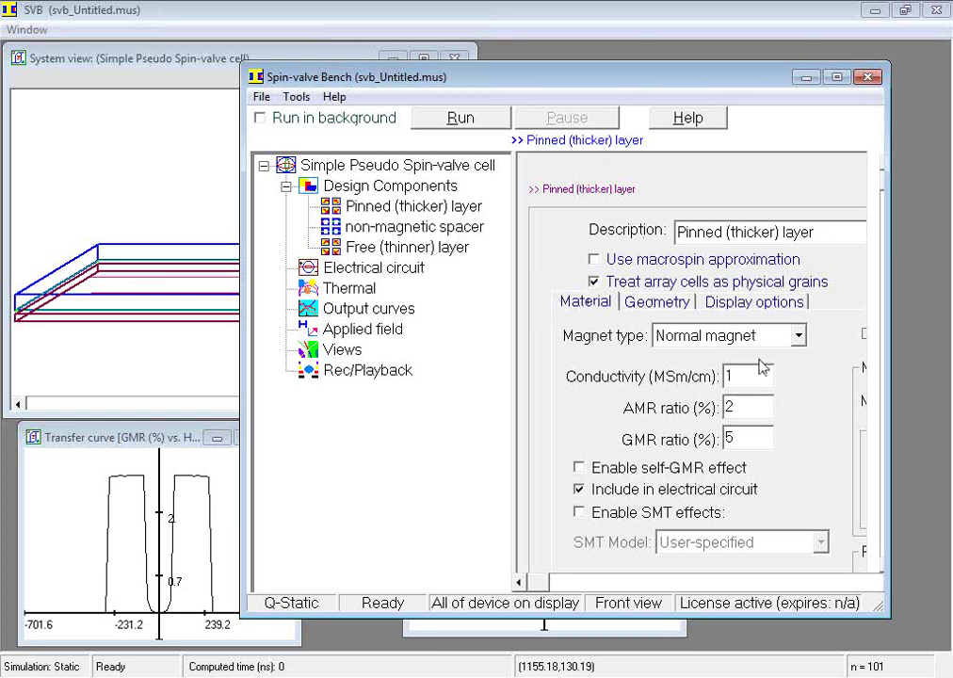
- Show the cell's simulation settings, then the electrical circuit: CIP type, constant 1 mA current
left_click(330, 168)
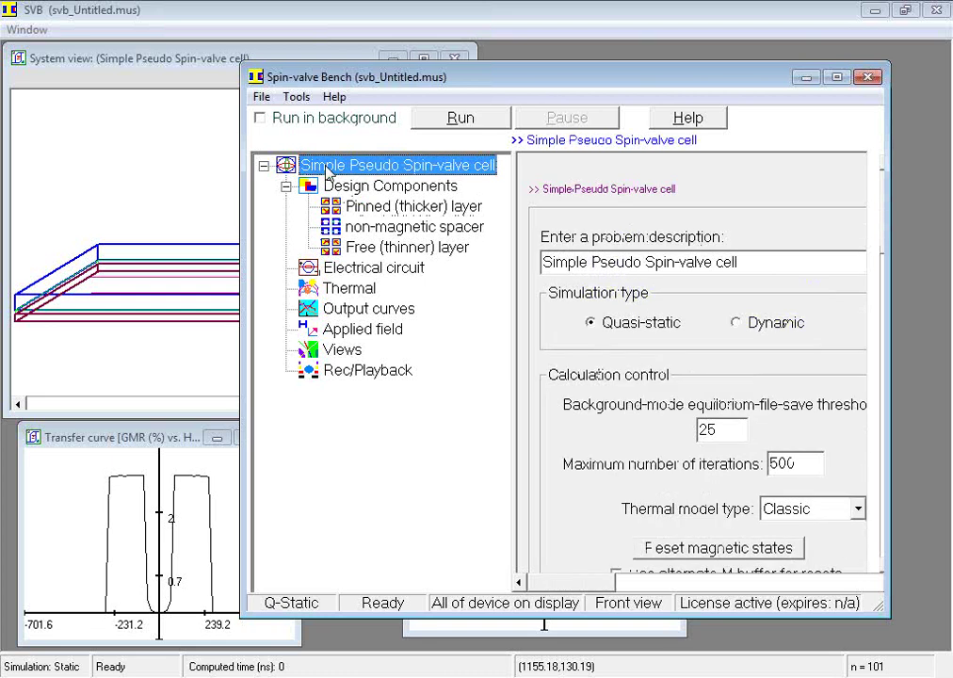
left_click(375, 267)
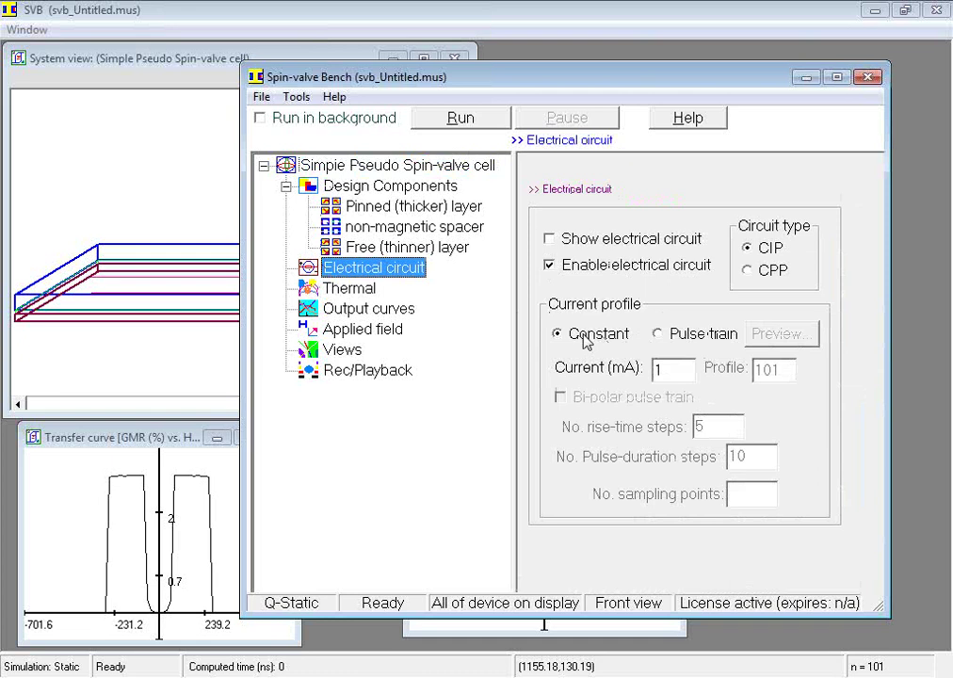
left_click(335, 166)
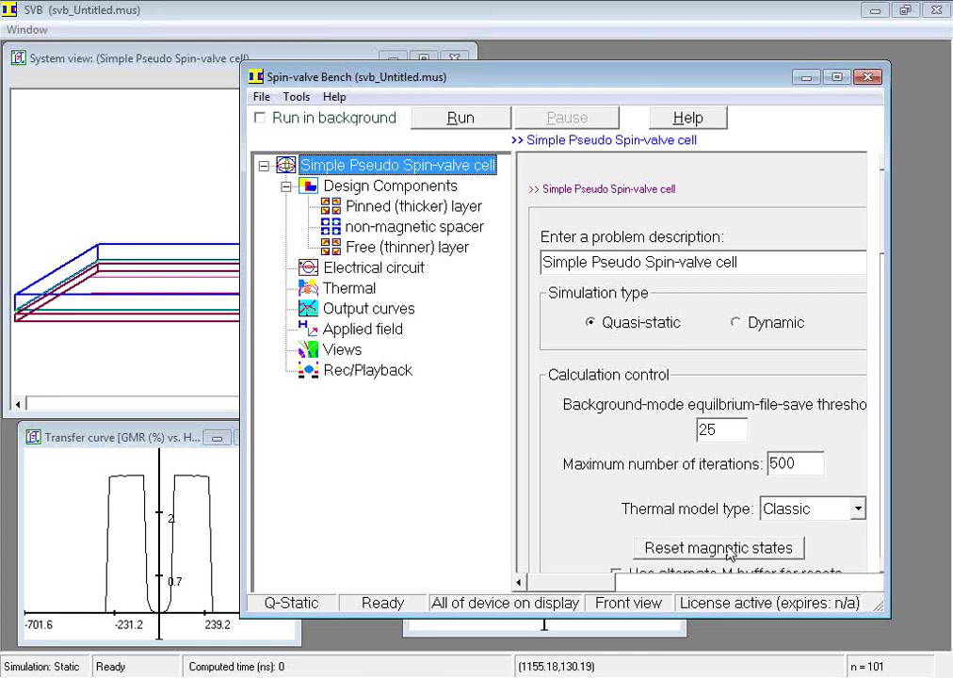
left_click(376, 191)
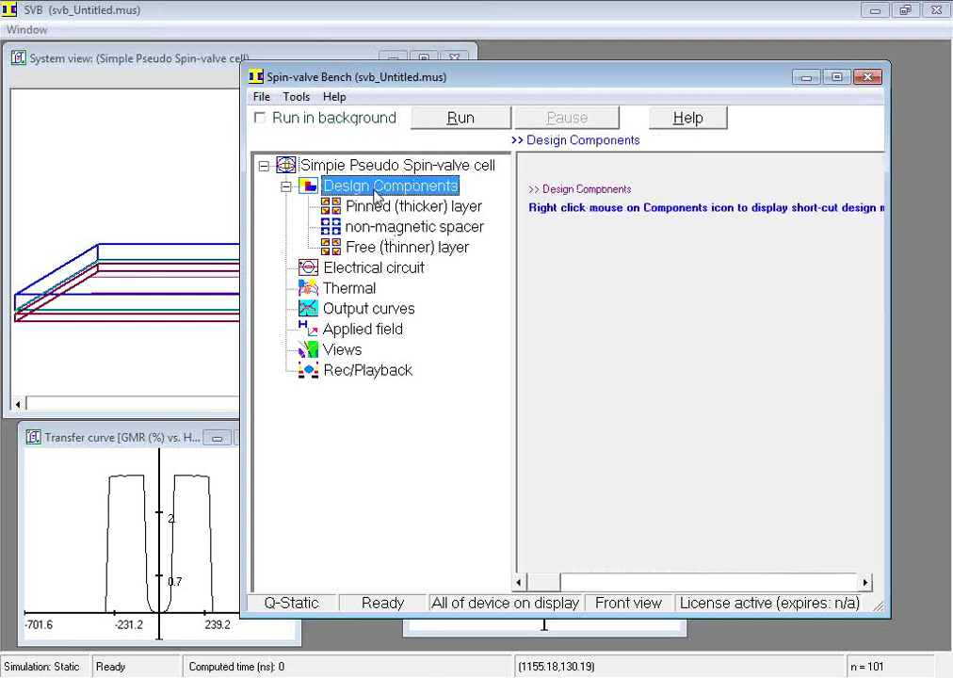
right_click(325, 186)
- Browse the layer nodes and tabs, ending on the Free layer's material: SMT field 50 Oe/mA, Theta 90, Phi 0
left_click(415, 209)
left_click(414, 228)
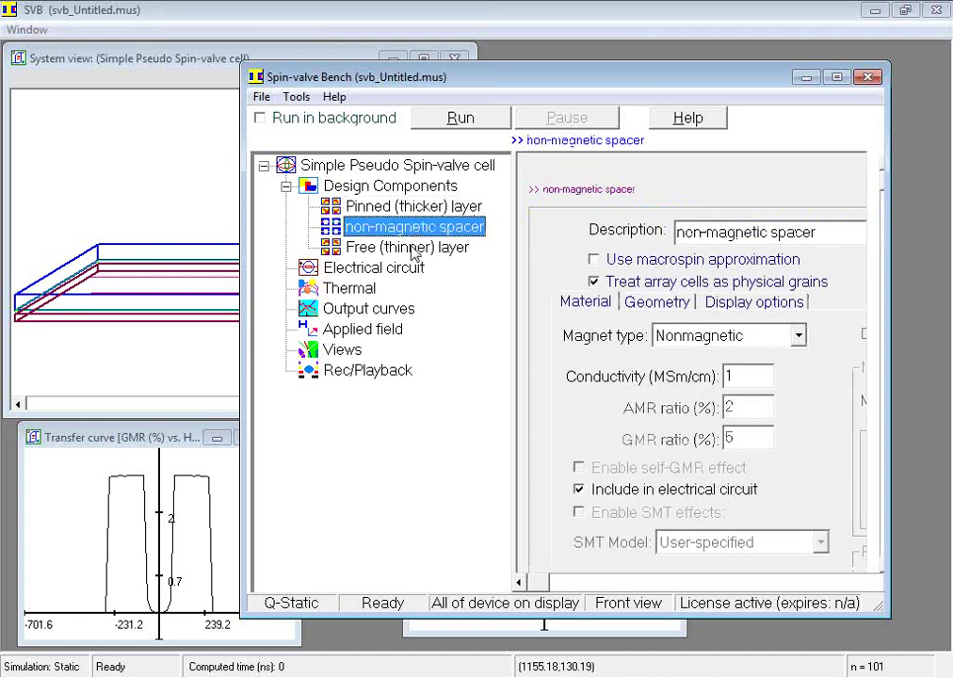
left_click(412, 249)
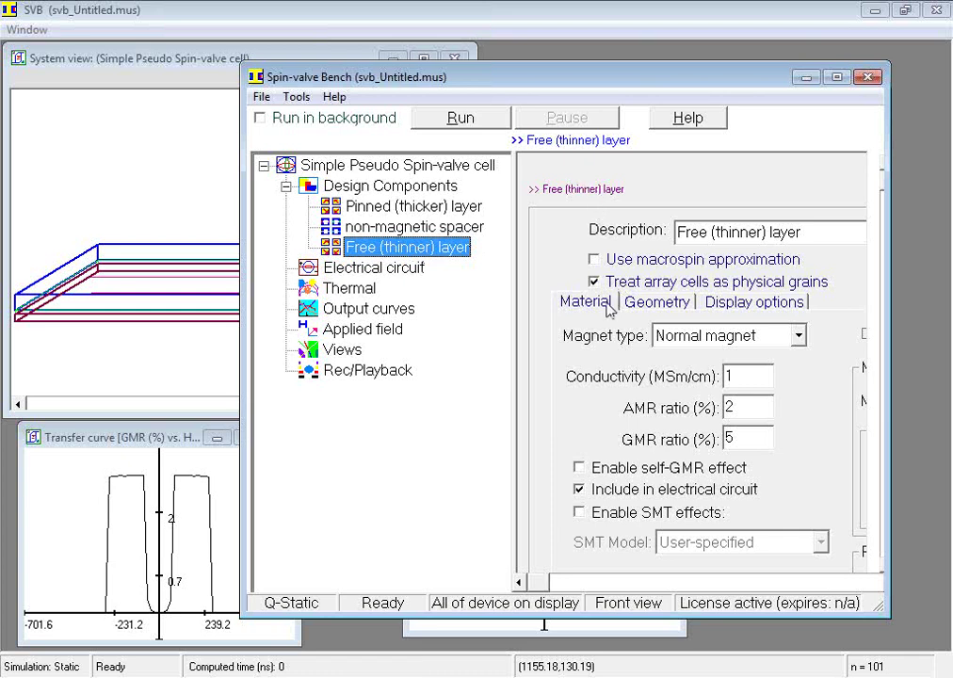
left_click(656, 302)
left_click(732, 301)
left_click(603, 305)
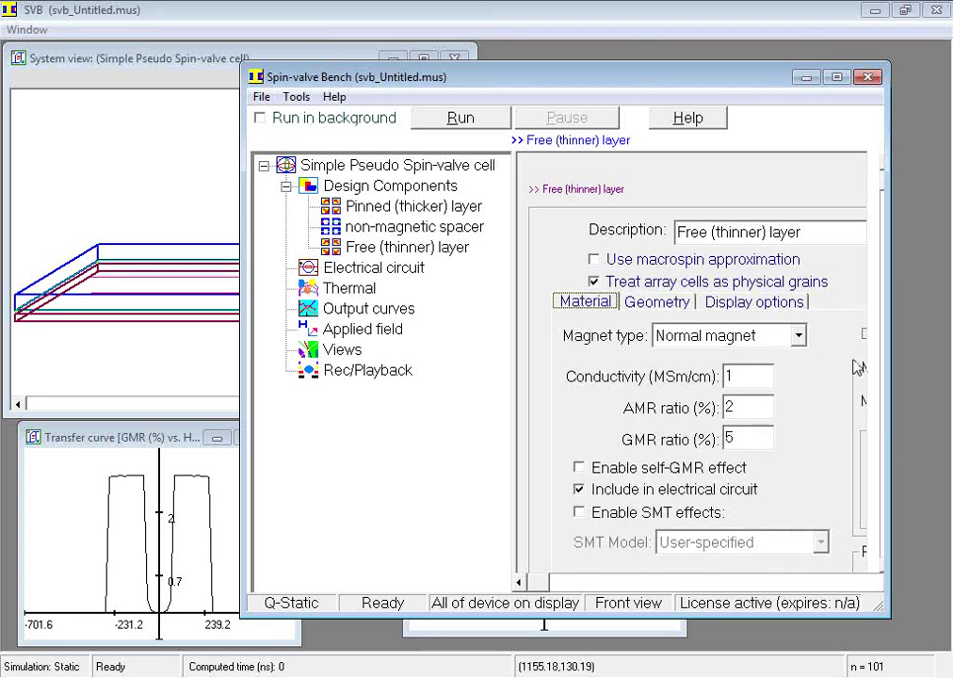
left_click_drag(886, 192, 885, 273)
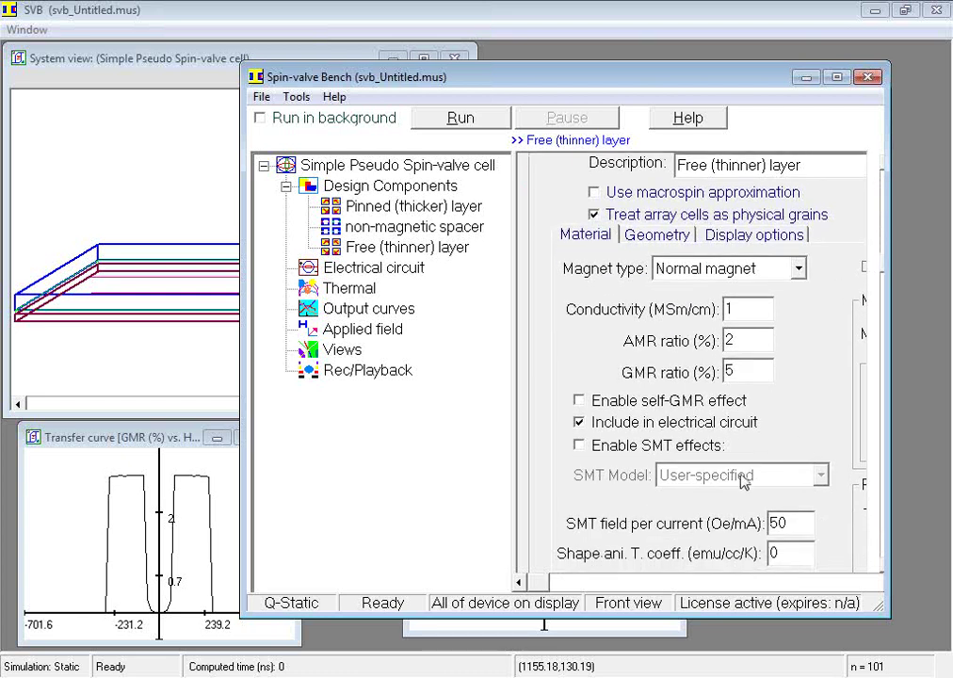
left_click_drag(536, 592, 646, 591)
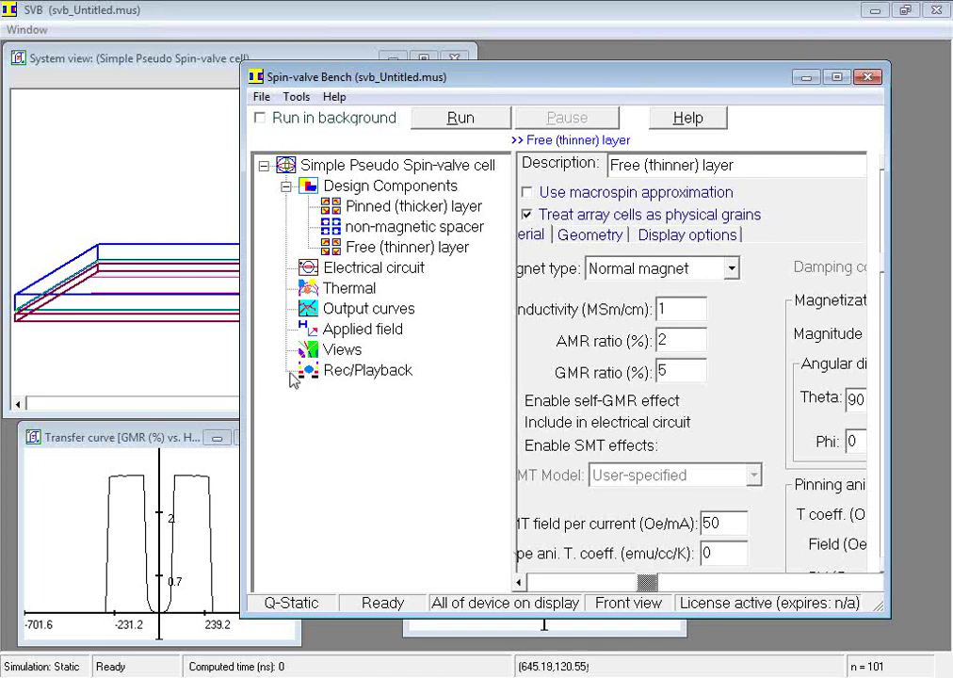
- Review the electrical circuit and thermal settings, ending on Output curves with GMR and M versus H selected
left_click(358, 269)
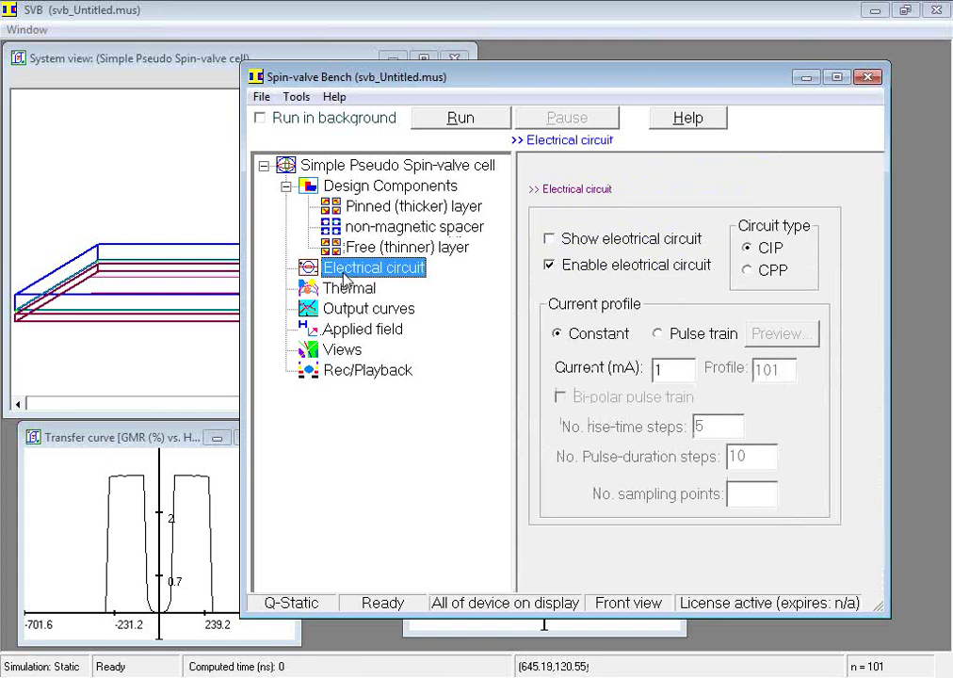
left_click(346, 291)
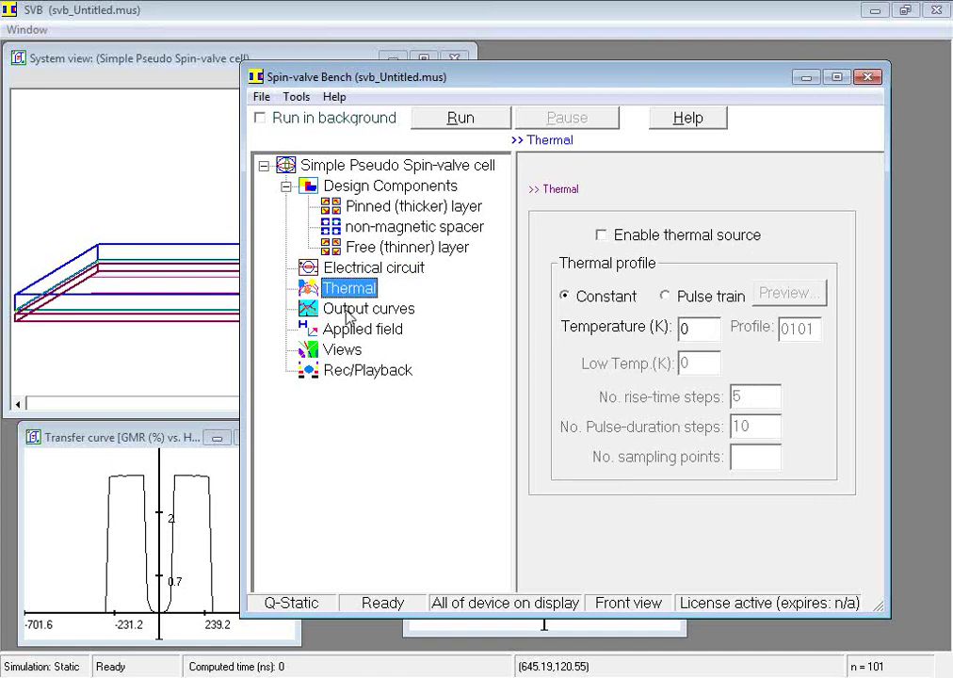
left_click(349, 311)
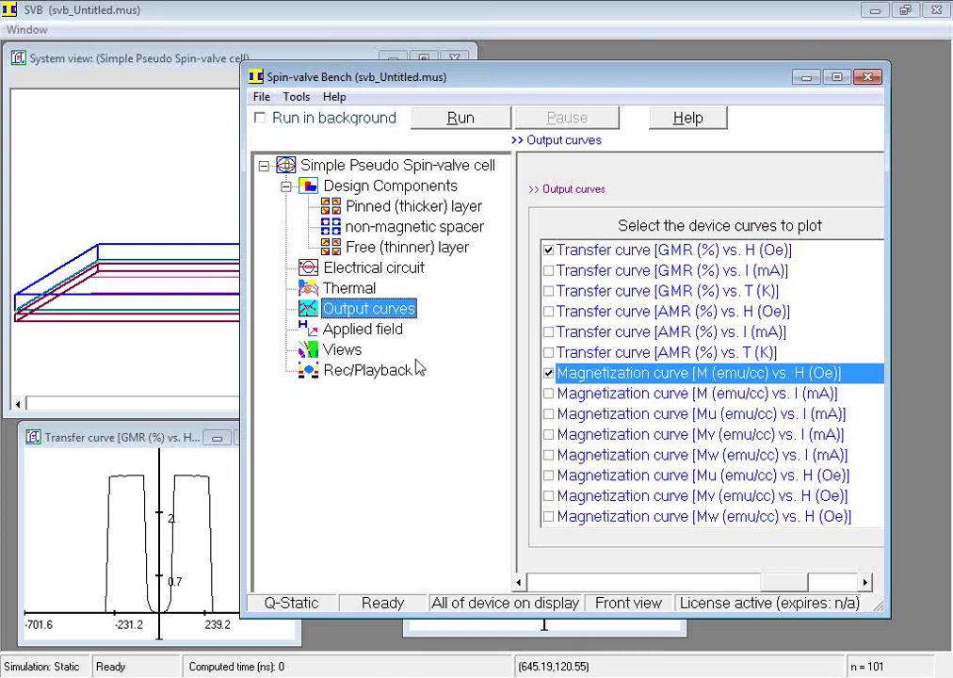
- Review the applied field sweep, then confirm the Views page keeps the Front observation position
left_click(358, 331)
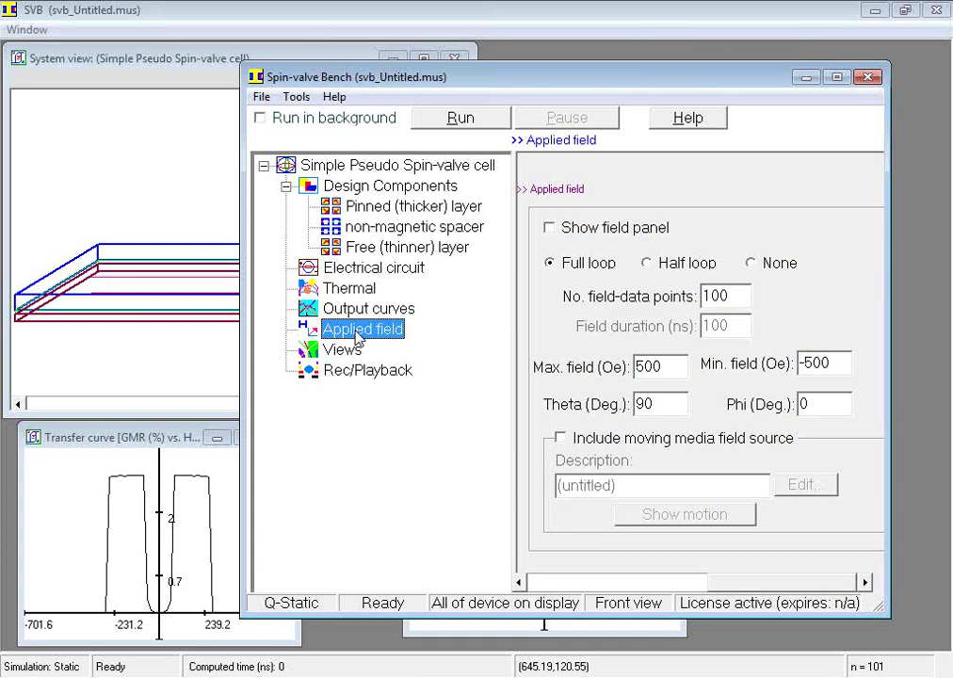
left_click(353, 358)
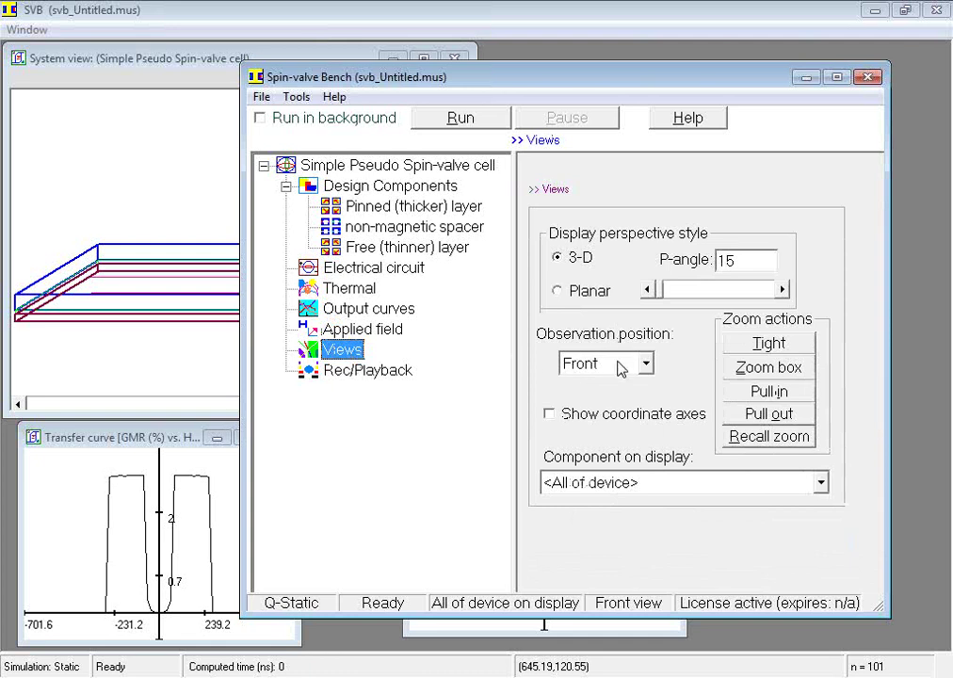
left_click(647, 364)
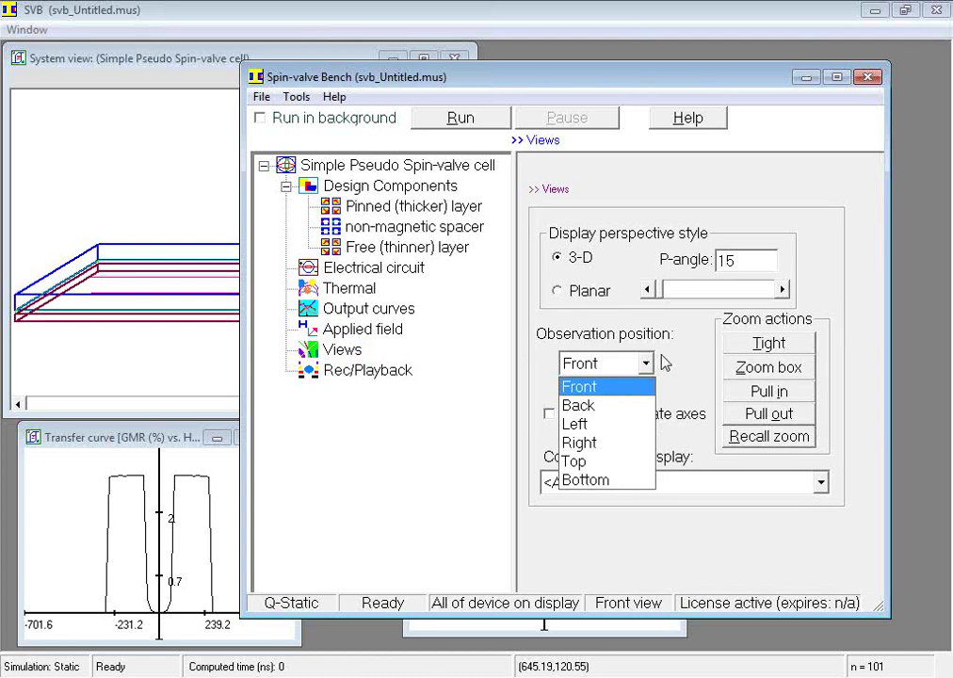
left_click(632, 273)
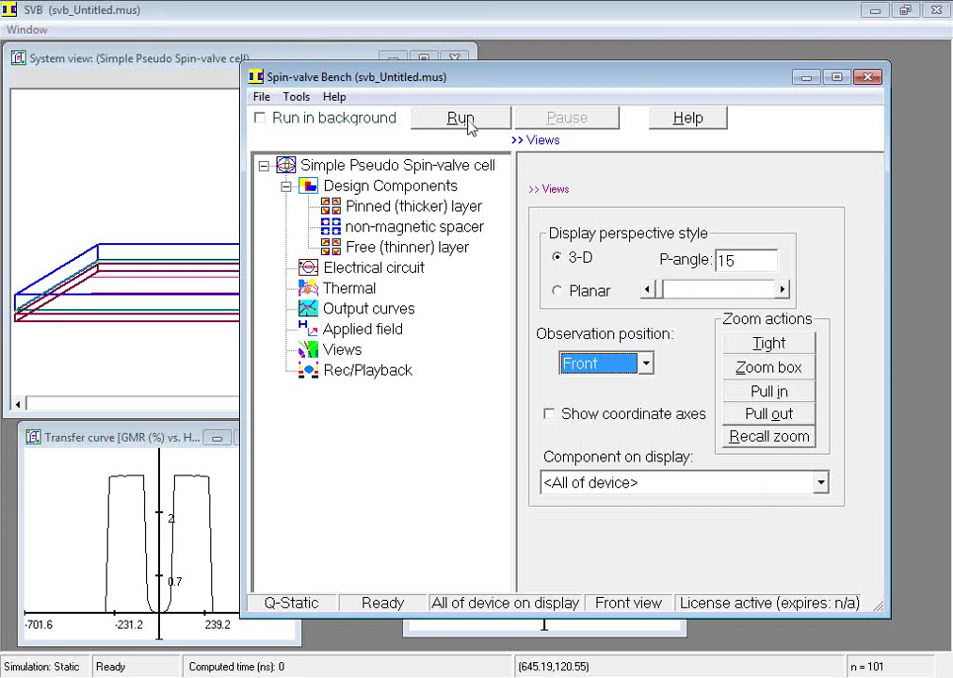
left_click(273, 124)
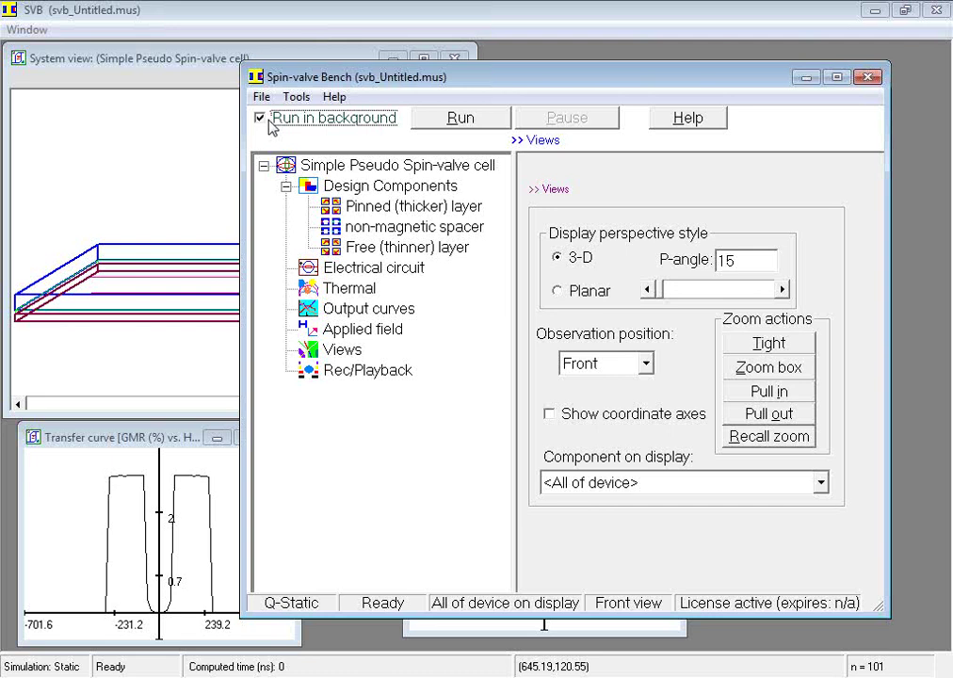
left_click(270, 126)
left_click(695, 124)
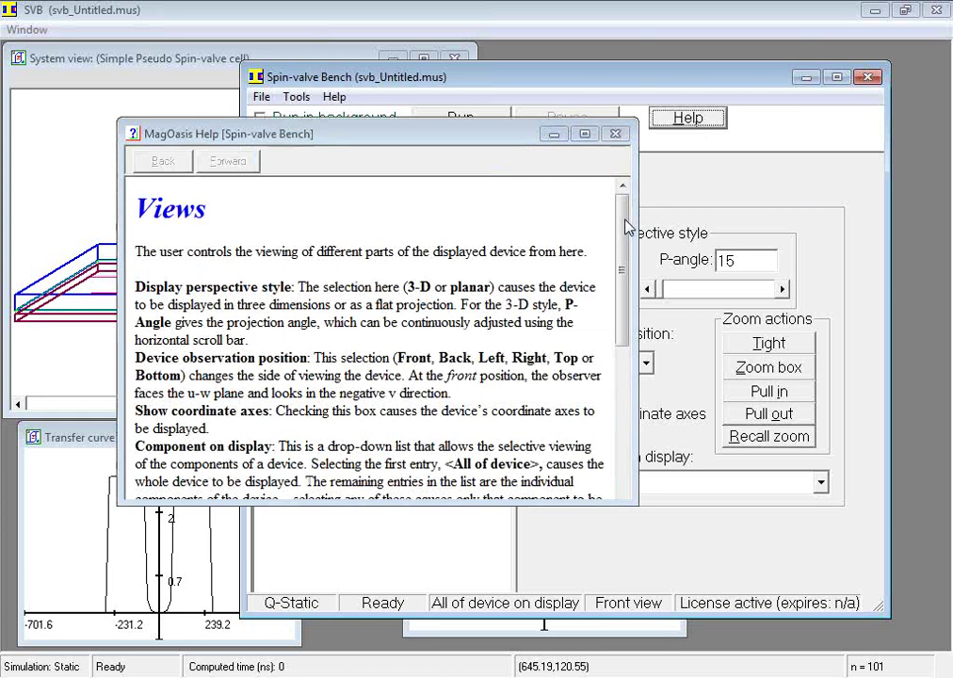
scroll(626, 224, "down", 5)
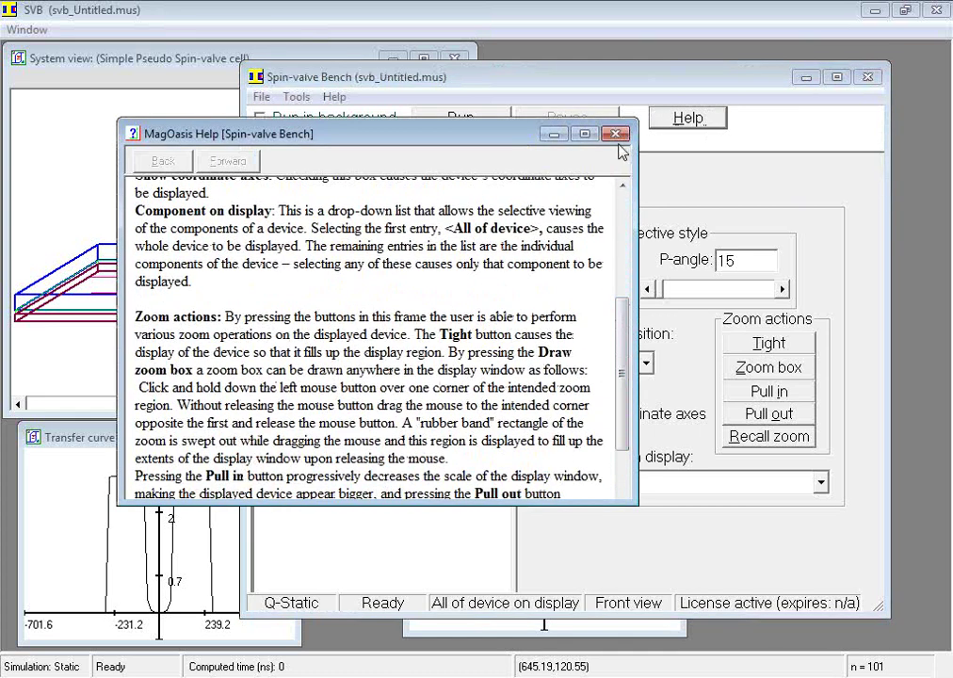
left_click(617, 136)
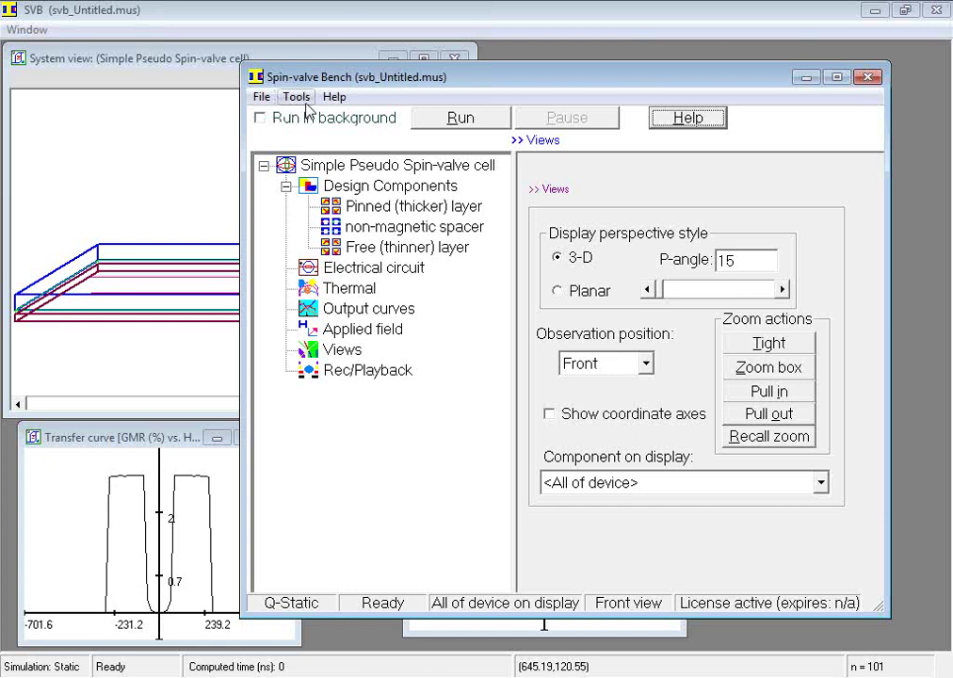
left_click(297, 99)
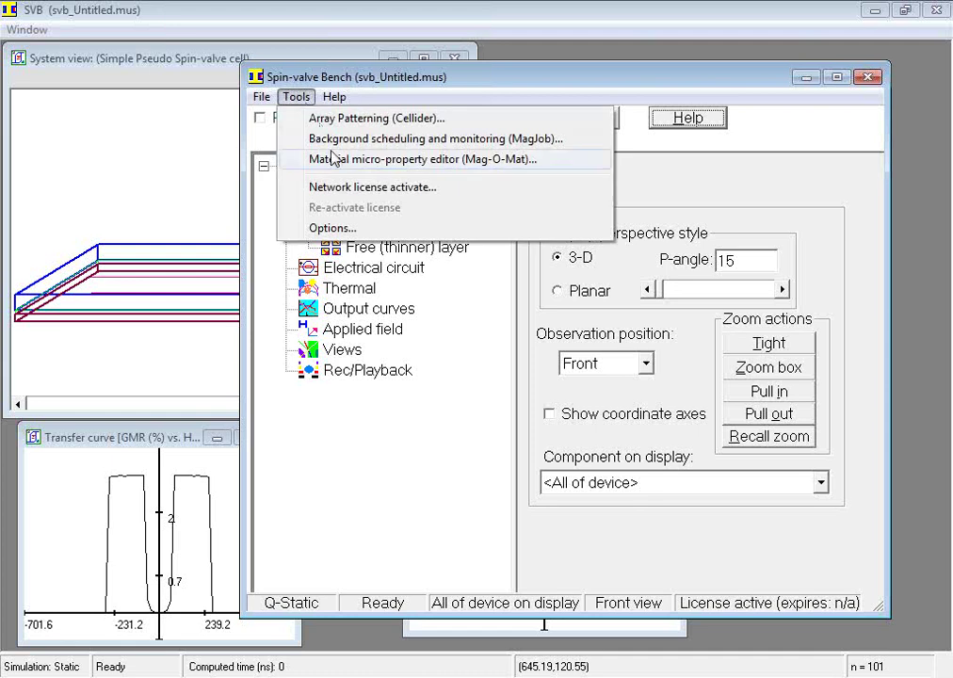
left_click(336, 228)
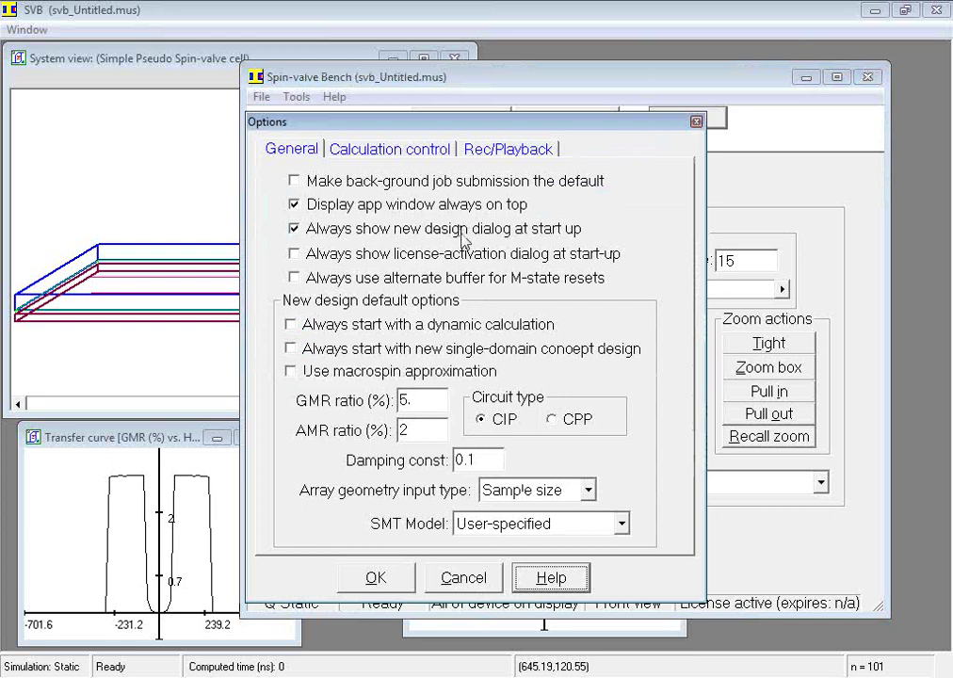
left_click(467, 577)
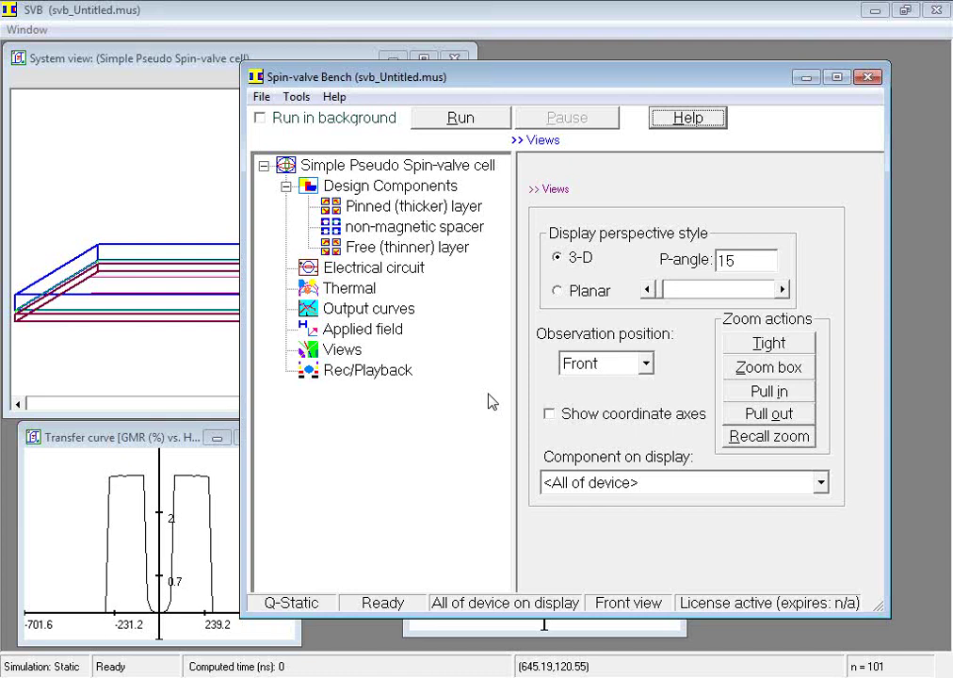
- Turn on simulation recording from the Rec/Playback page
left_click(388, 377)
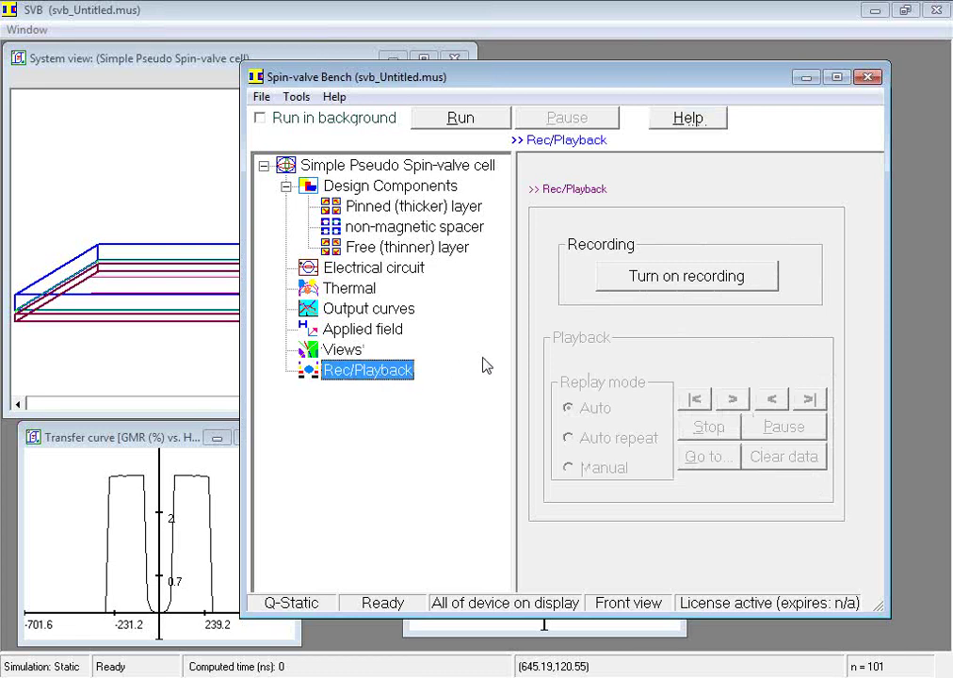
left_click(633, 283)
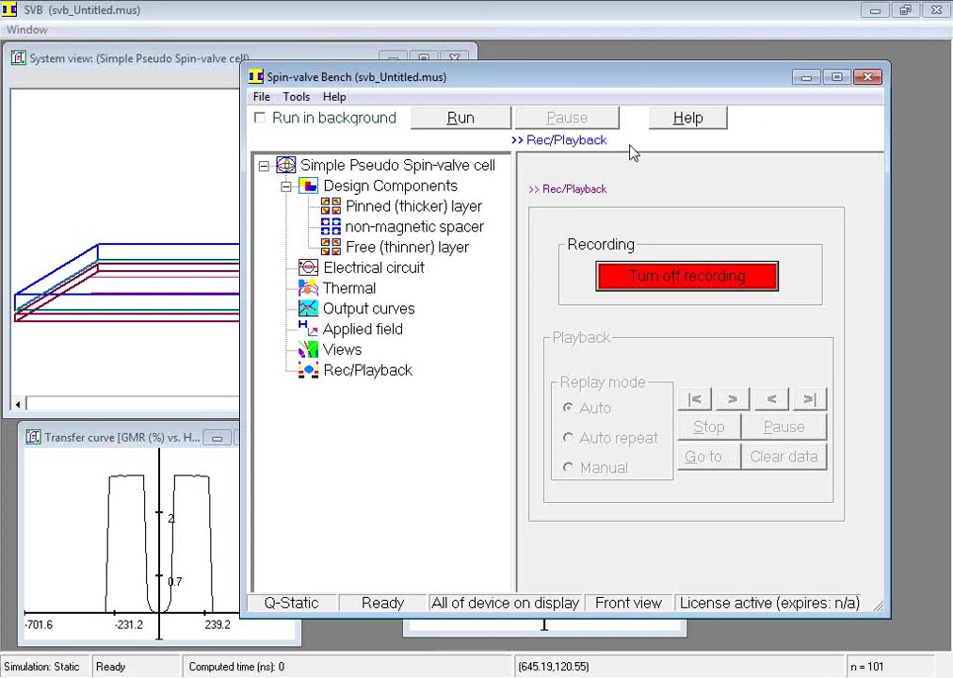
- Show the external field panel, place it beside the system view, and set its window scale to 500
left_click(381, 332)
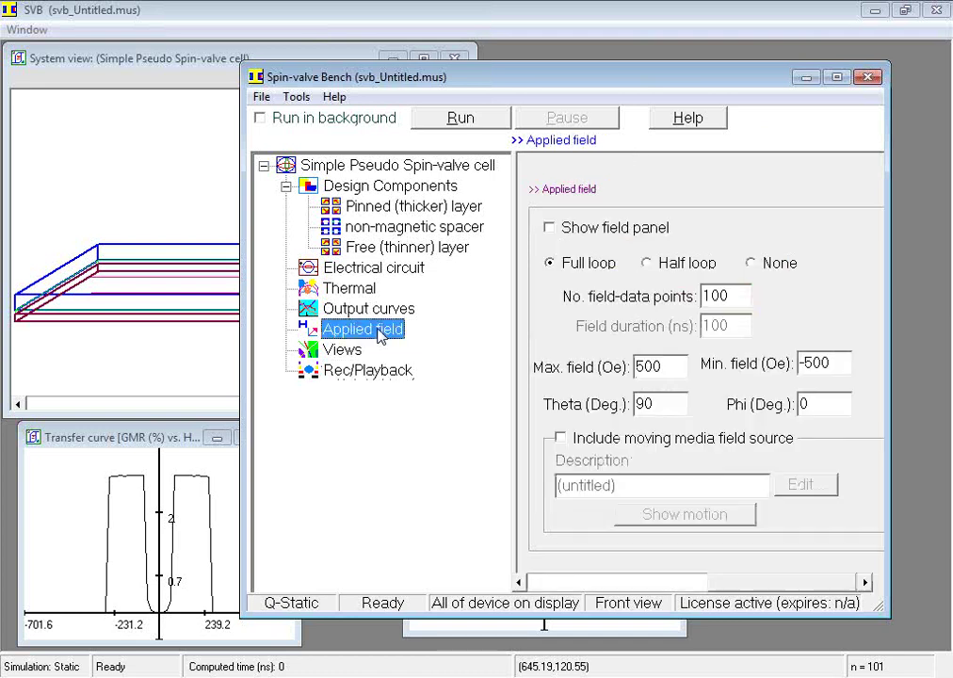
left_click(550, 232)
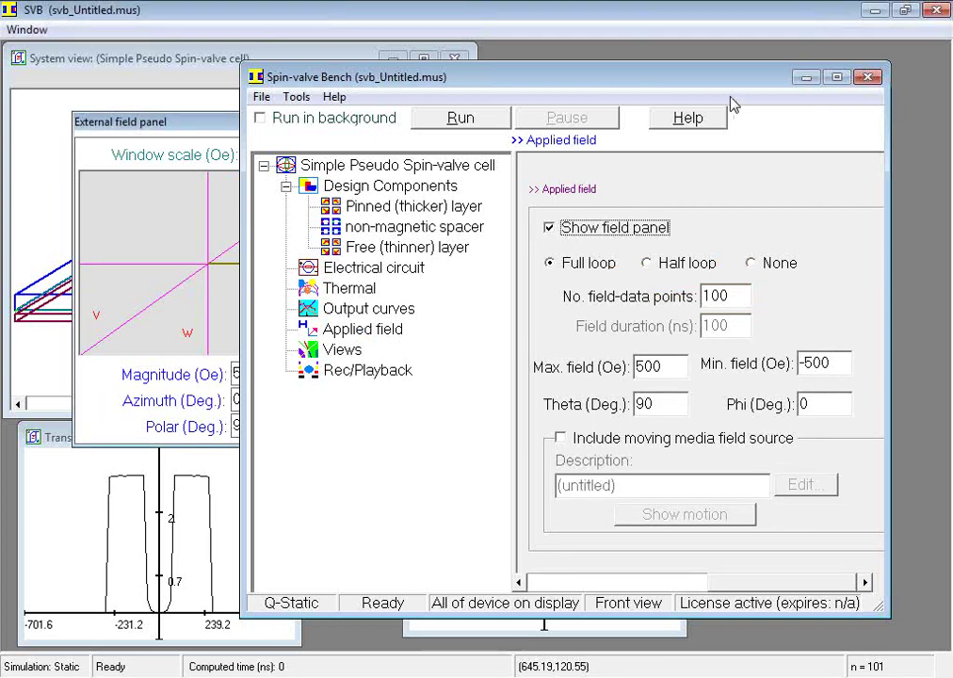
left_click(797, 80)
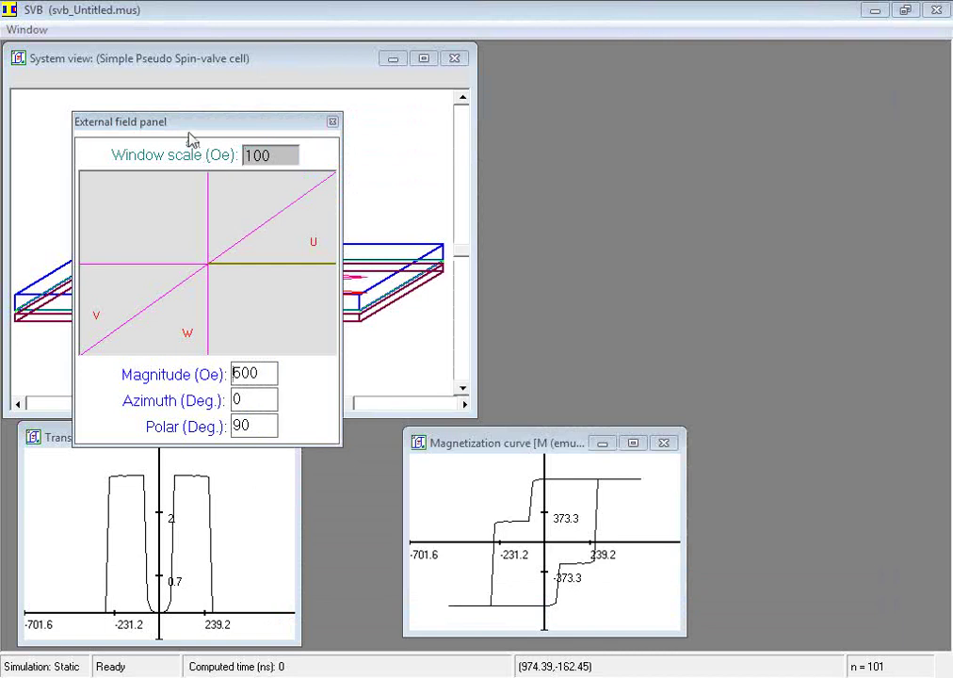
left_click_drag(185, 132, 577, 98)
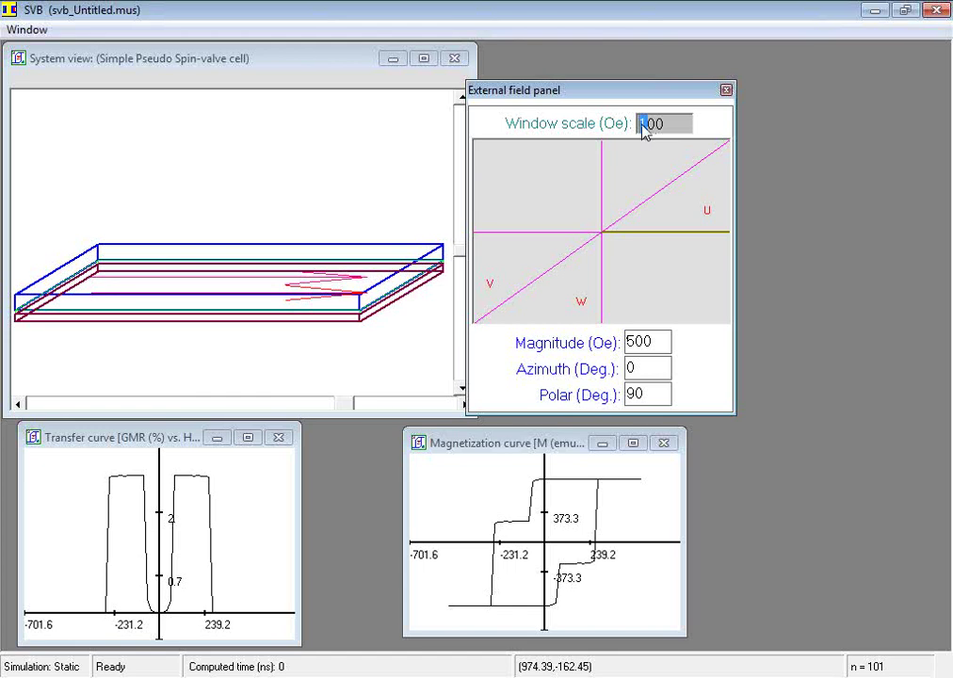
type("5")
- Run the recorded simulation to completion, then open the Rec/Playback page for Auto replay
left_click(671, 676)
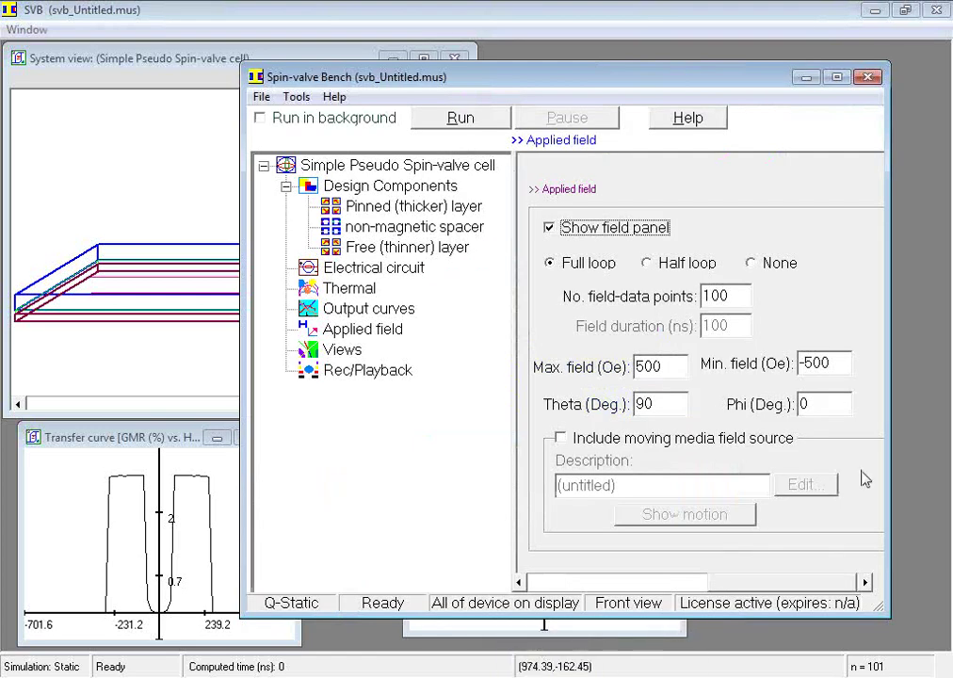
left_click(492, 125)
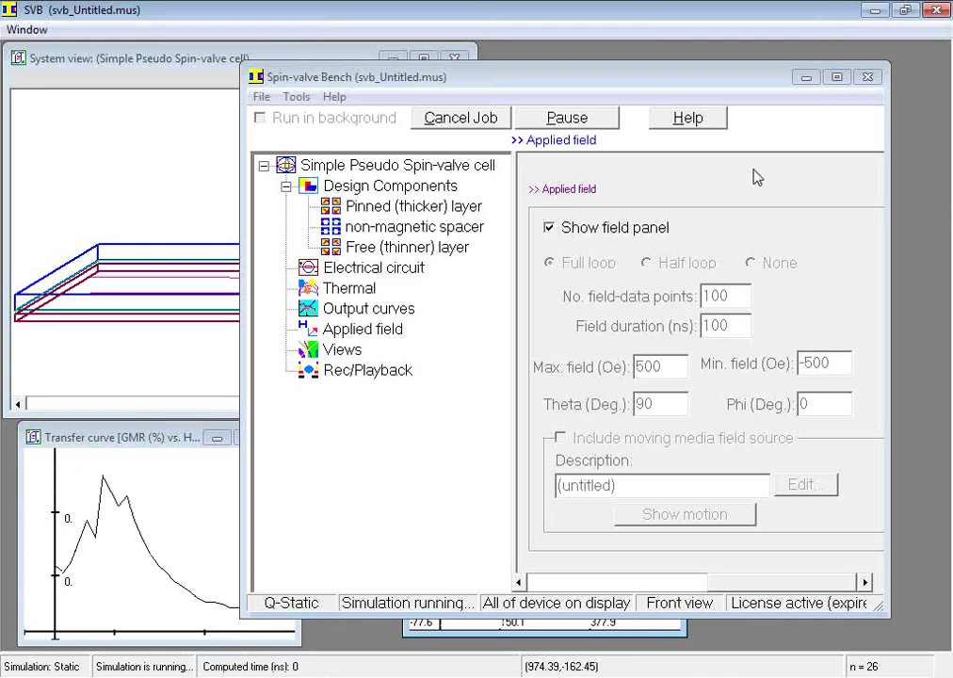
left_click(394, 375)
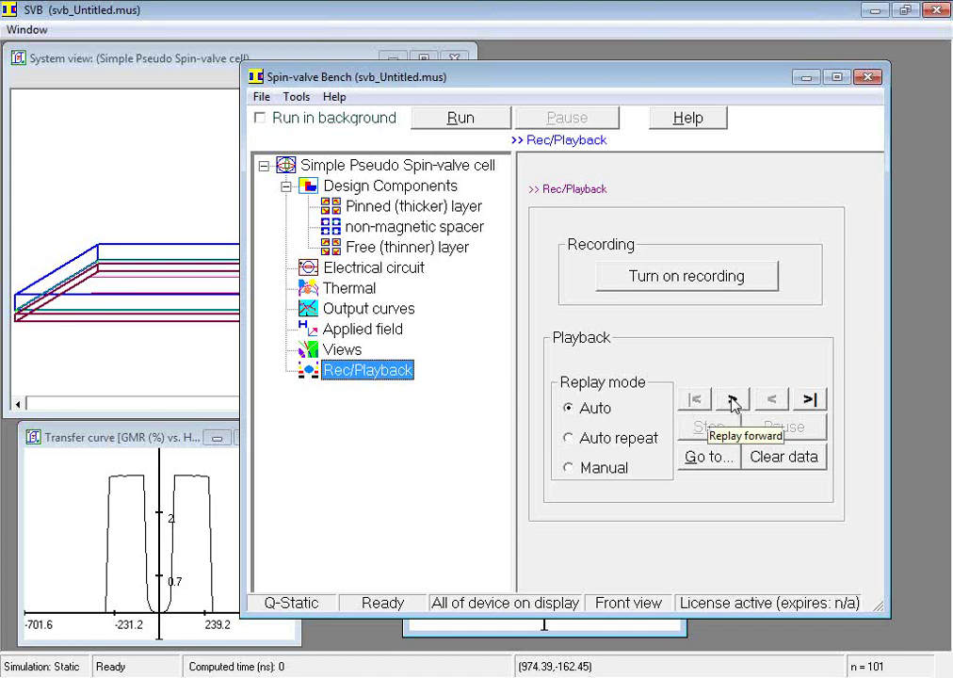
- Replay the recorded run forward and stop it at position 24 of 101
left_click(732, 400)
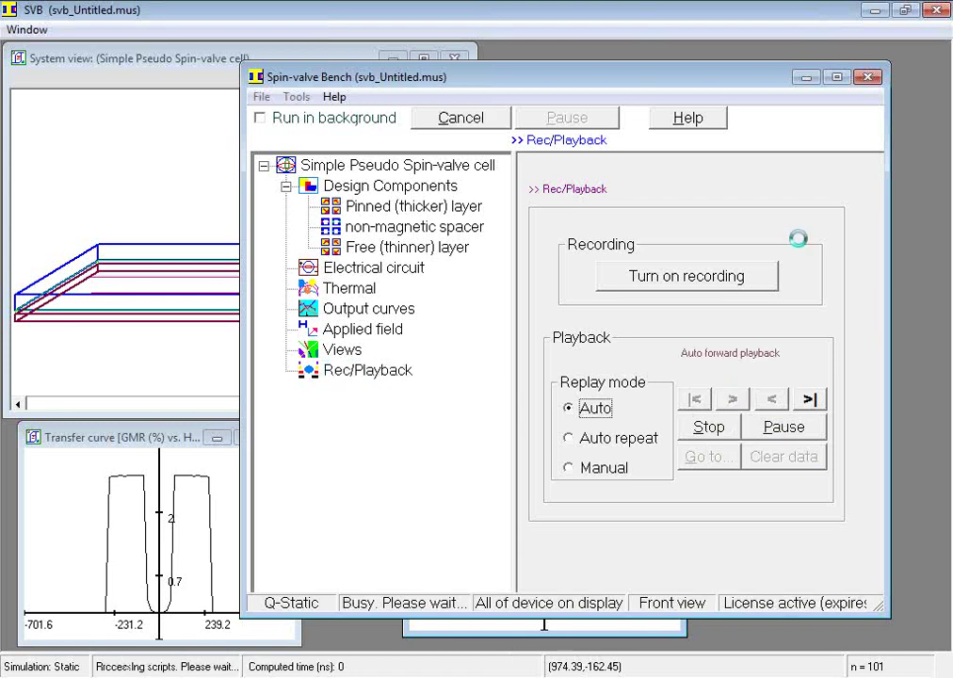
left_click(807, 77)
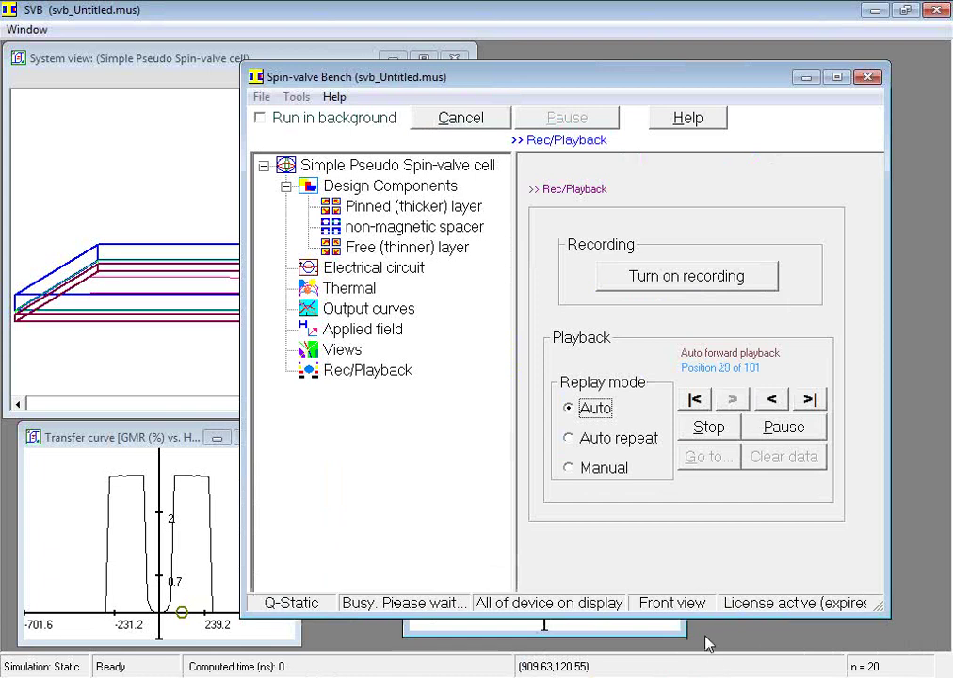
left_click(712, 429)
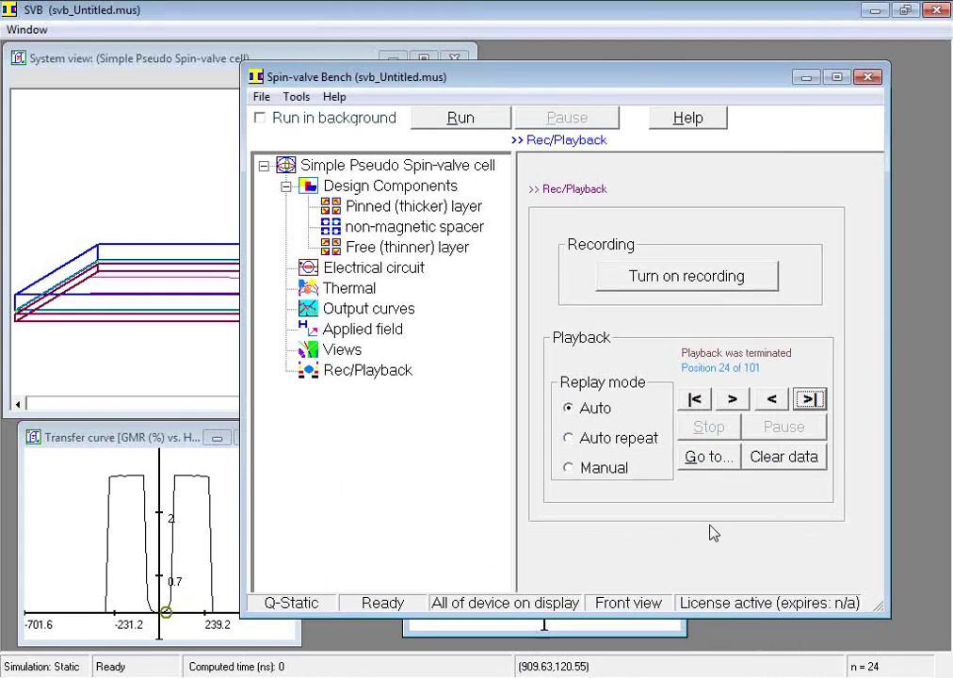
- Jump playback to position 31, replay forward from there, and return to the Adobe Reader slides
left_click(711, 458)
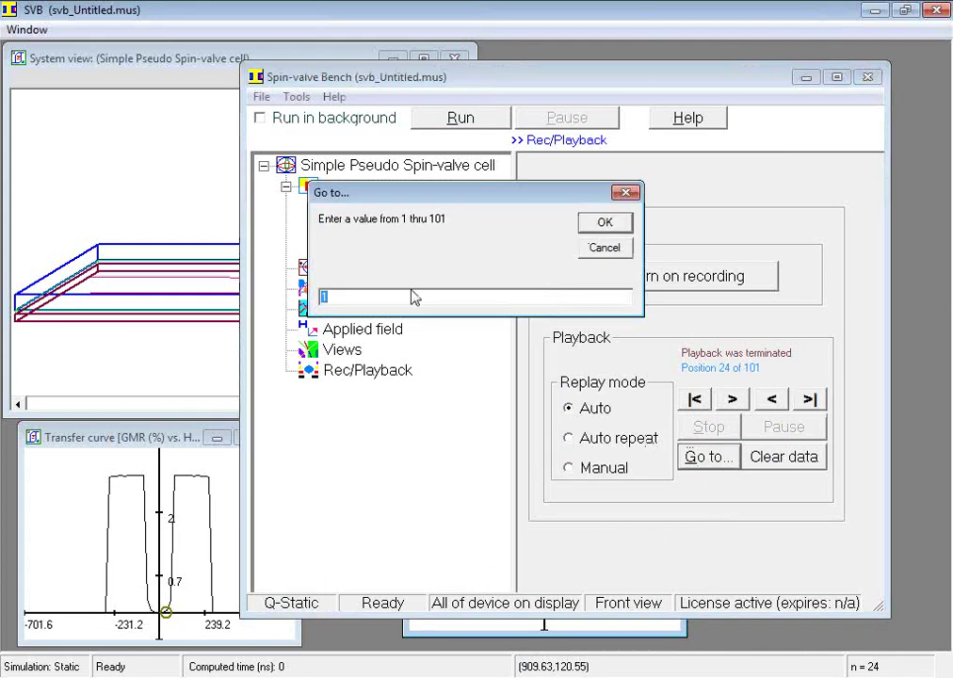
type("31")
left_click(605, 226)
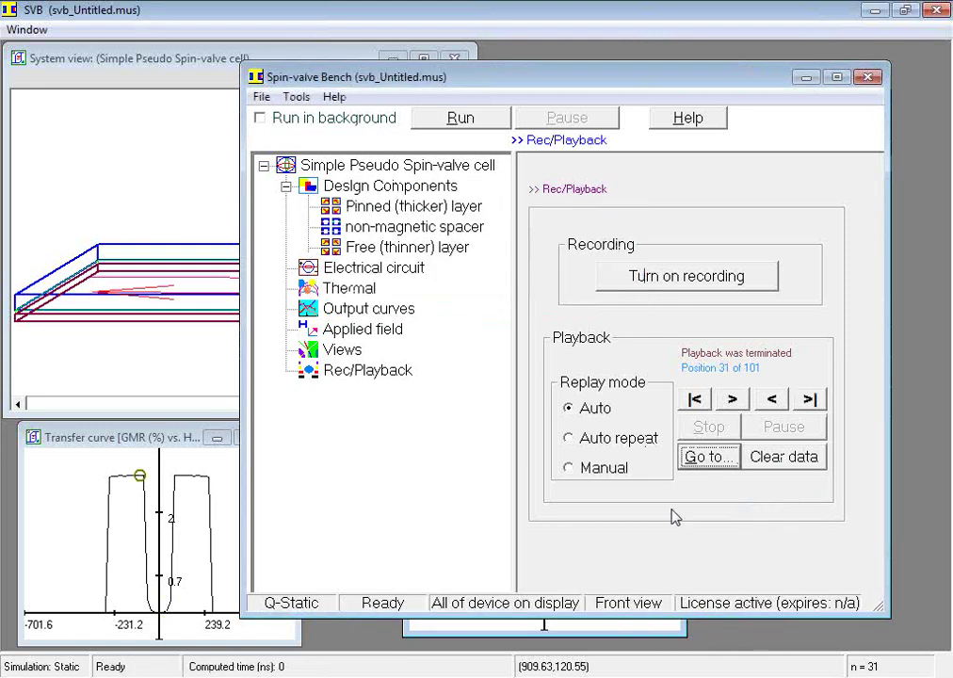
left_click(730, 402)
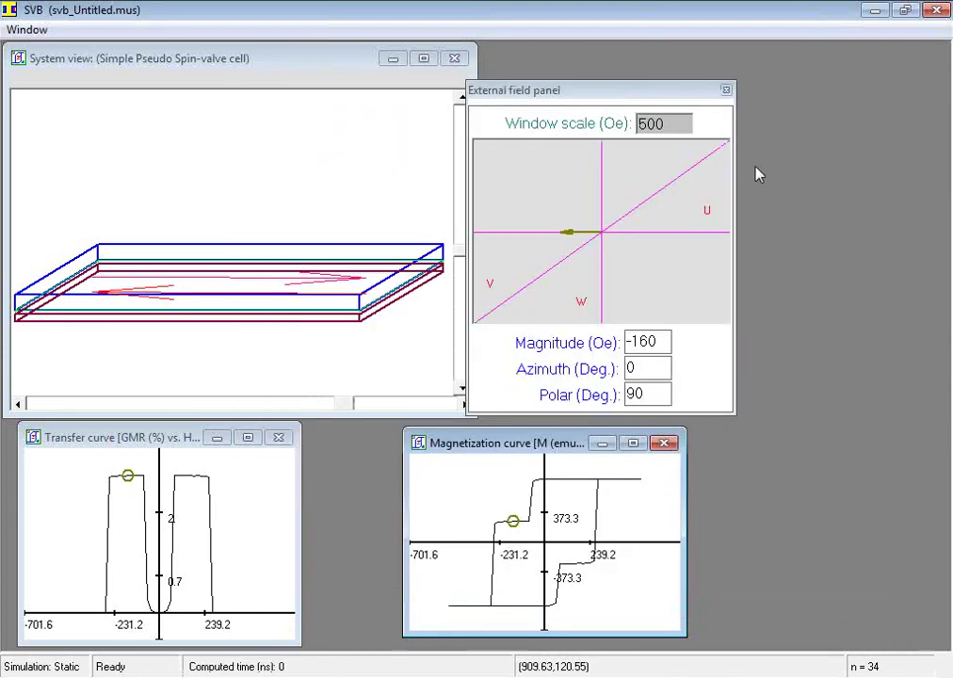
key("alt+Tab")
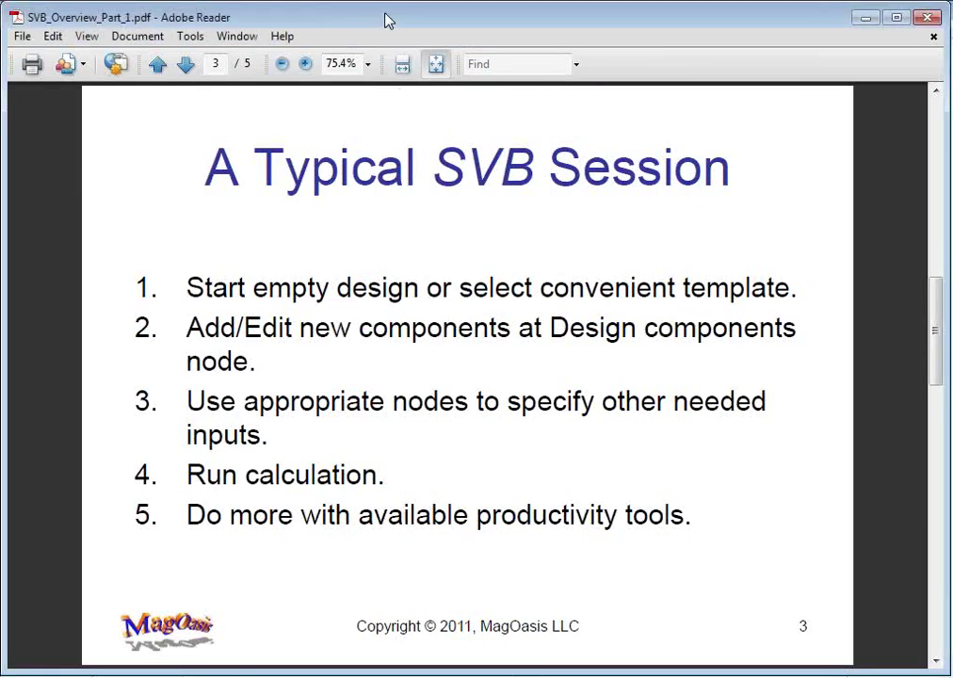
- Advance to slide 4, 'Conclusion: Recap of topics'
key("Page_Down")
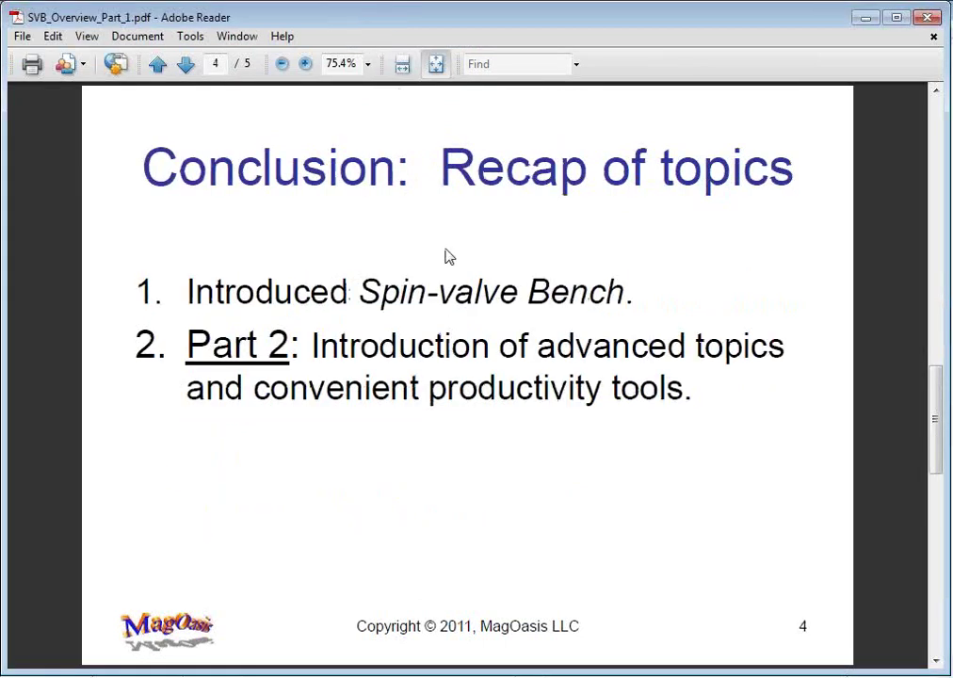